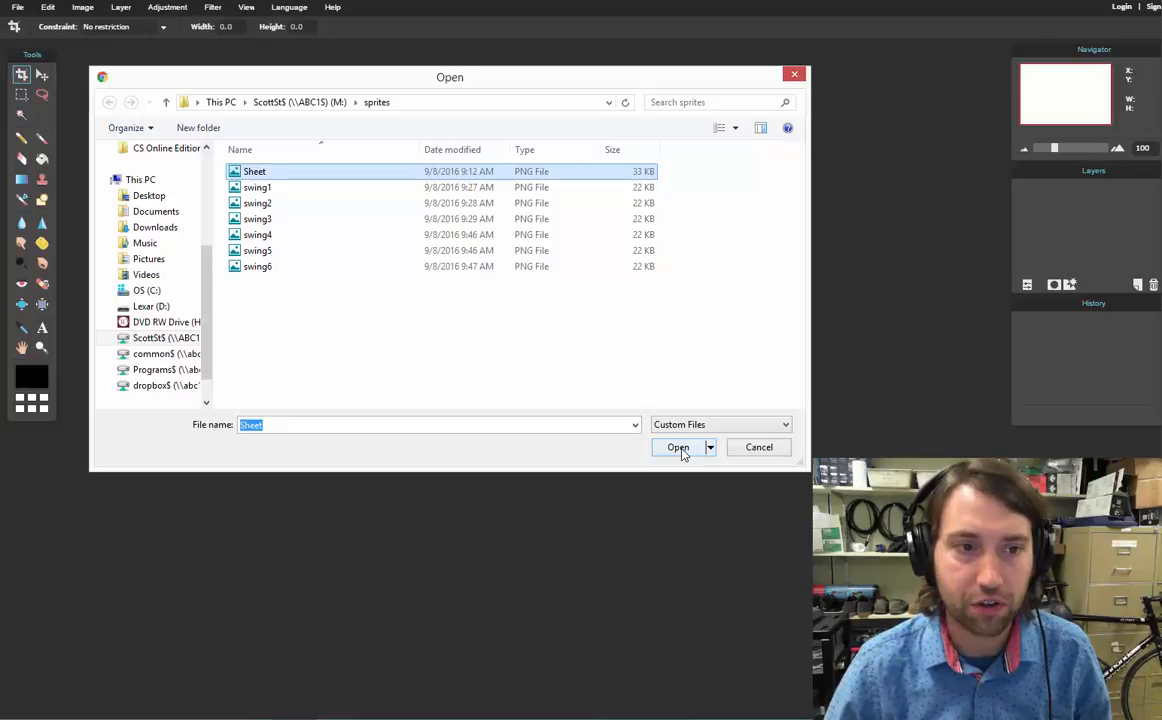
Open the Sheet sprite sheet from the sprites folder and move its window into open space
left_click(678, 448)
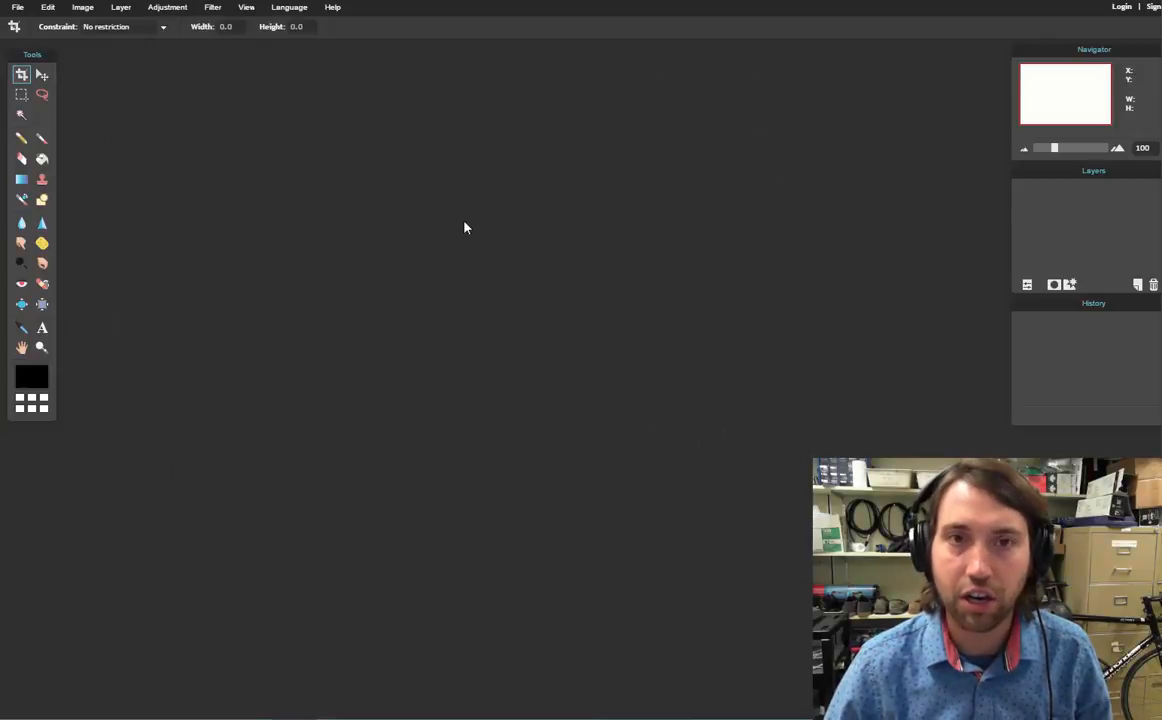
left_click_drag(400, 60, 447, 92)
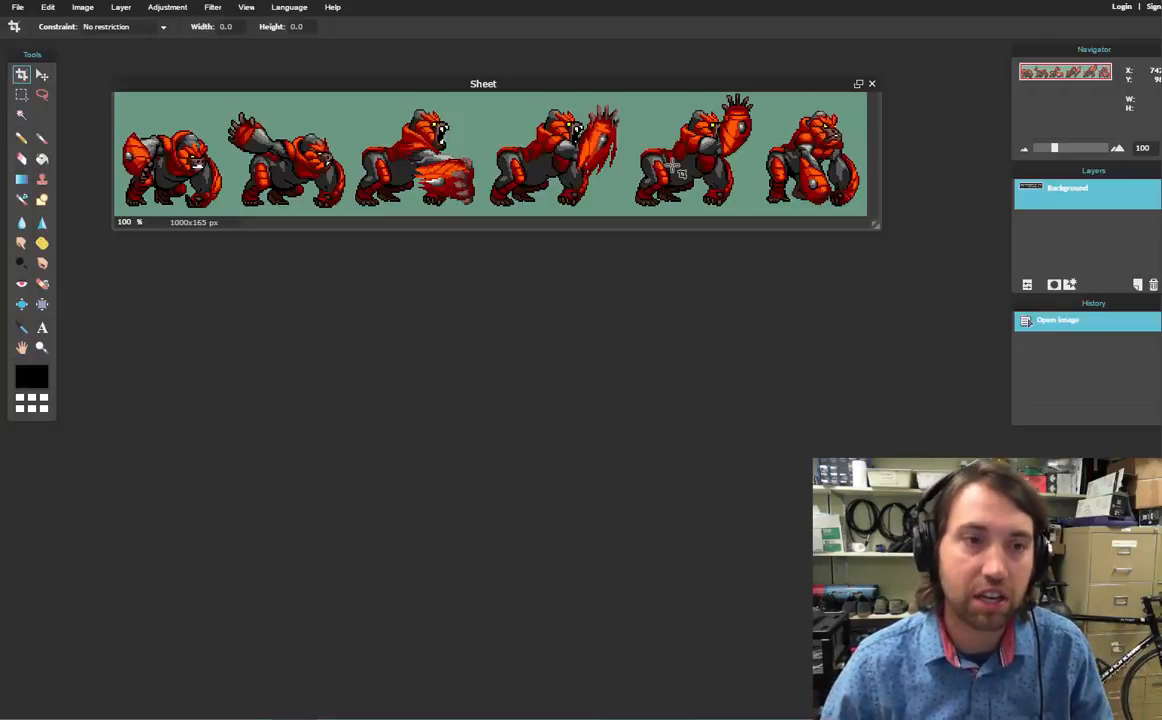
Draw a rectangular marquee around the fourth gorilla frame on the sheet and copy it
left_click(19, 8)
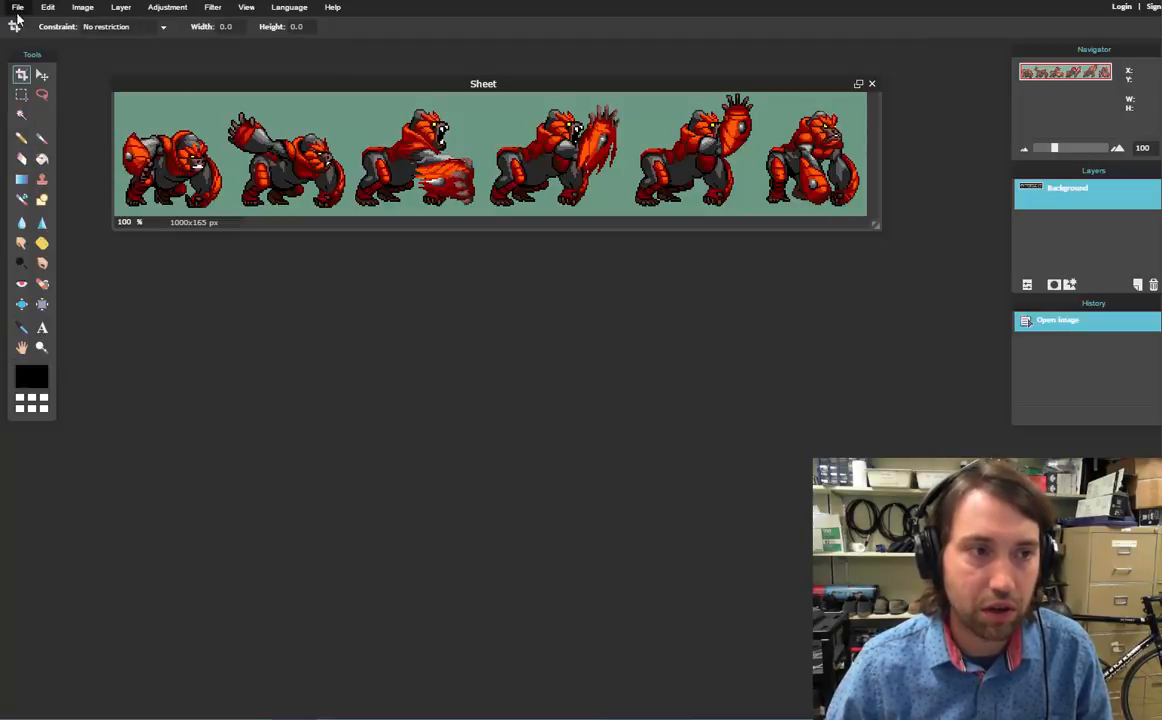
left_click(21, 94)
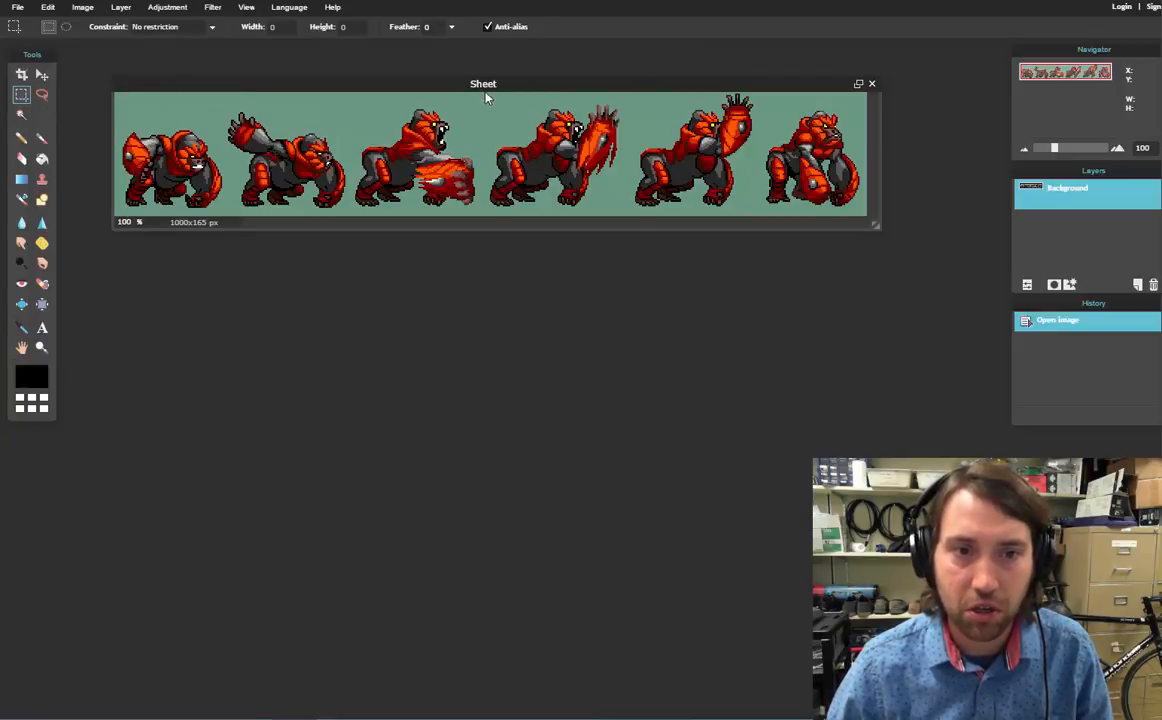
left_click_drag(482, 94, 631, 248)
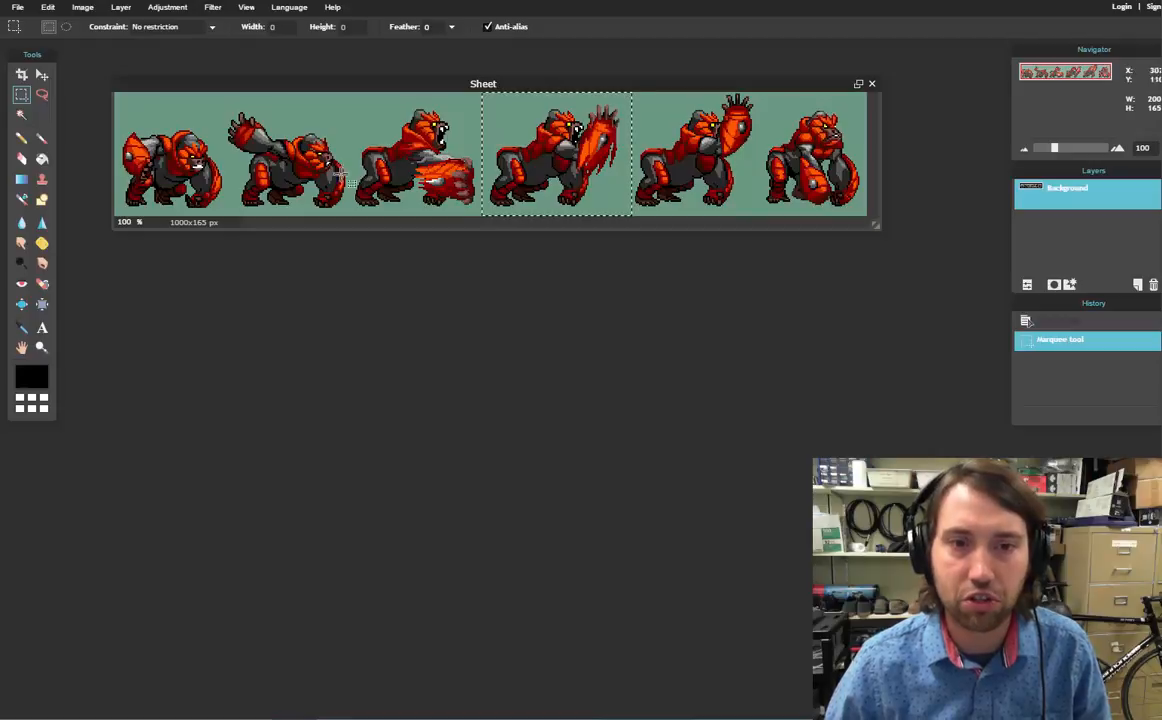
left_click(47, 7)
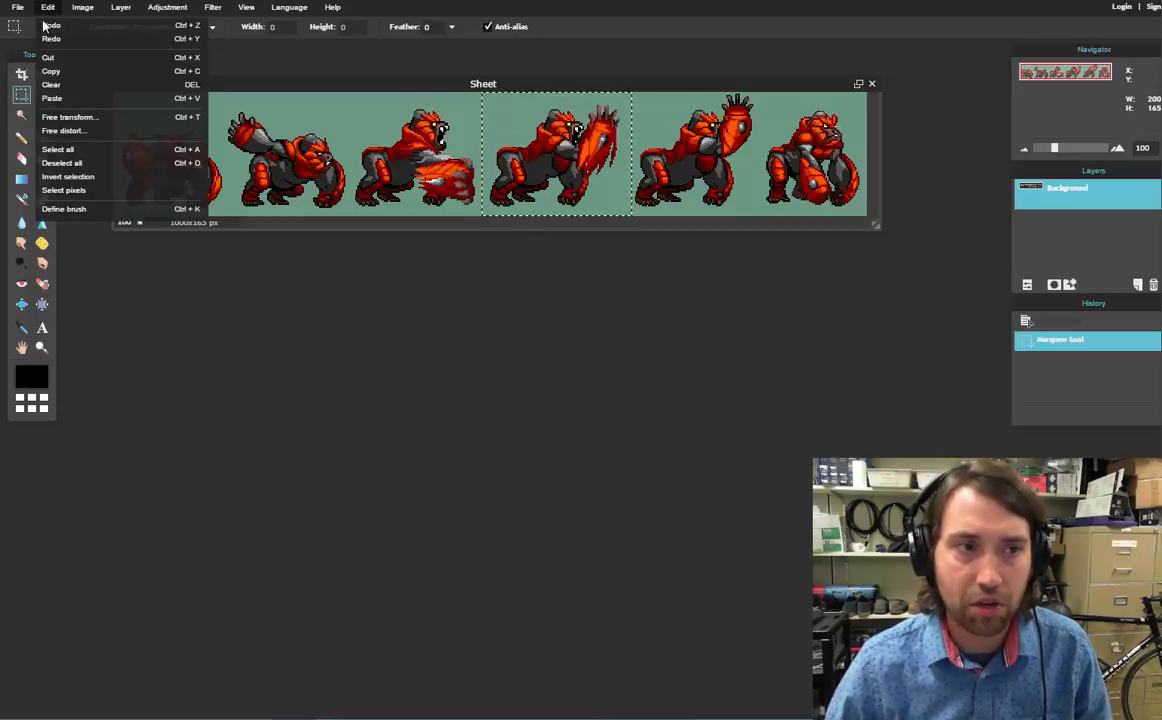
left_click(60, 74)
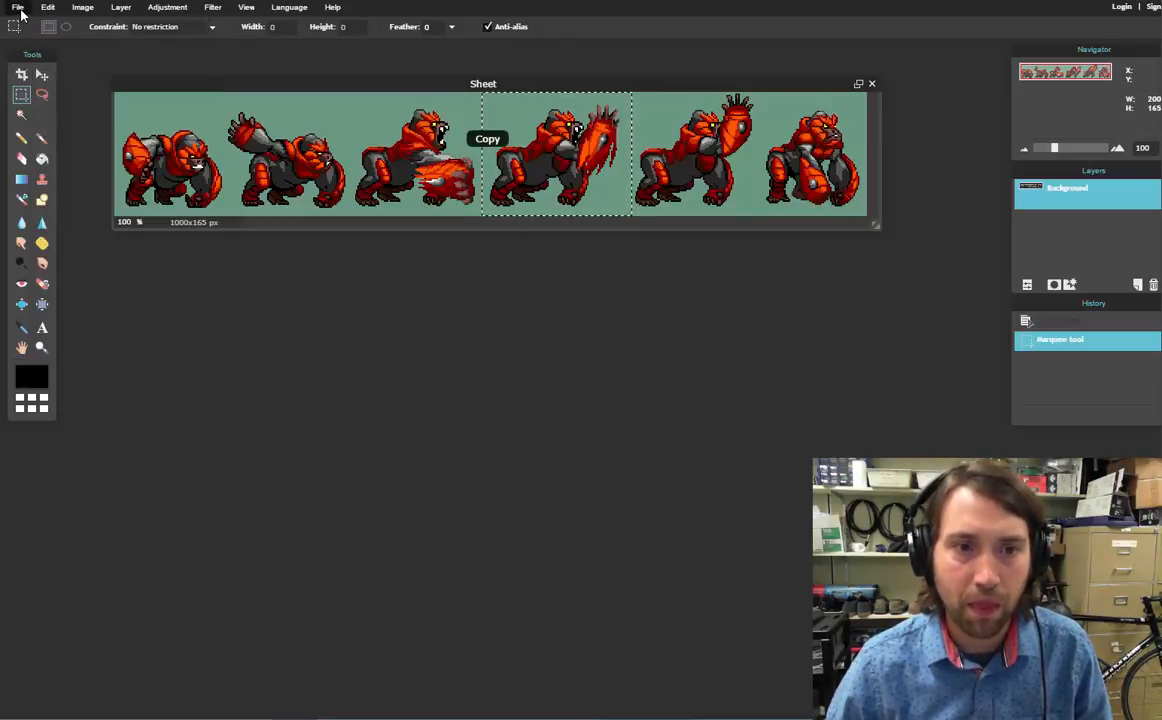
left_click(18, 8)
Create a transparent 200x165 image from the clipboard preset and paste the gorilla frame into it
left_click(22, 31)
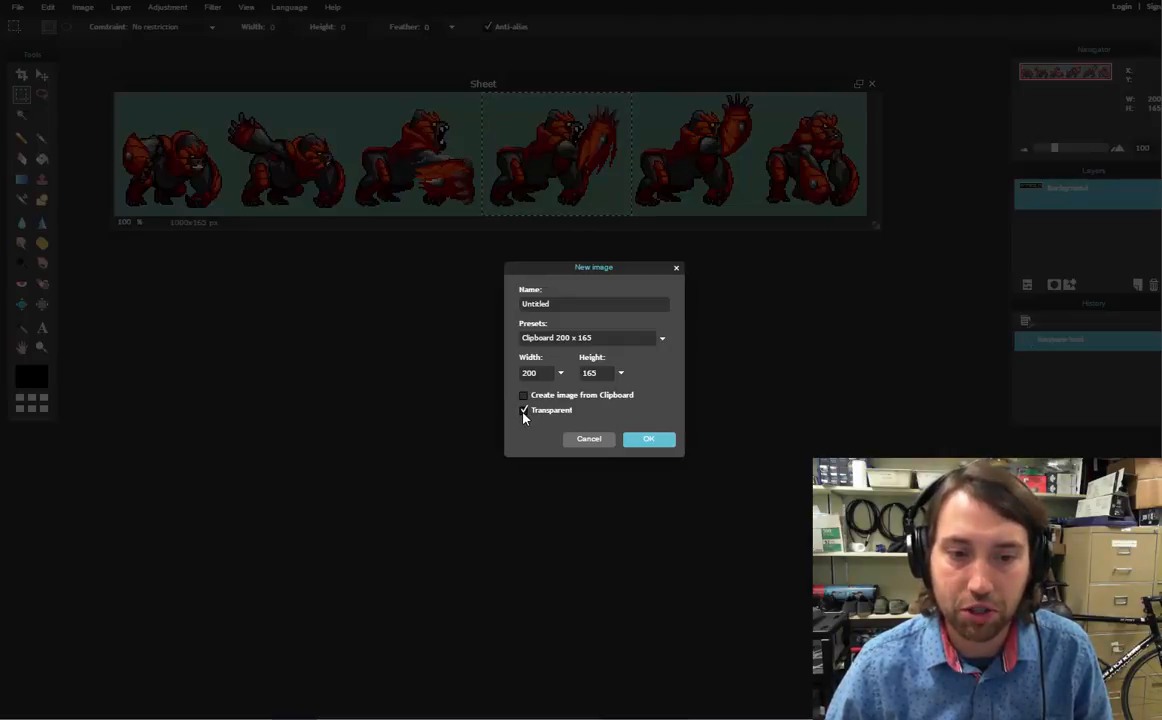
left_click(650, 441)
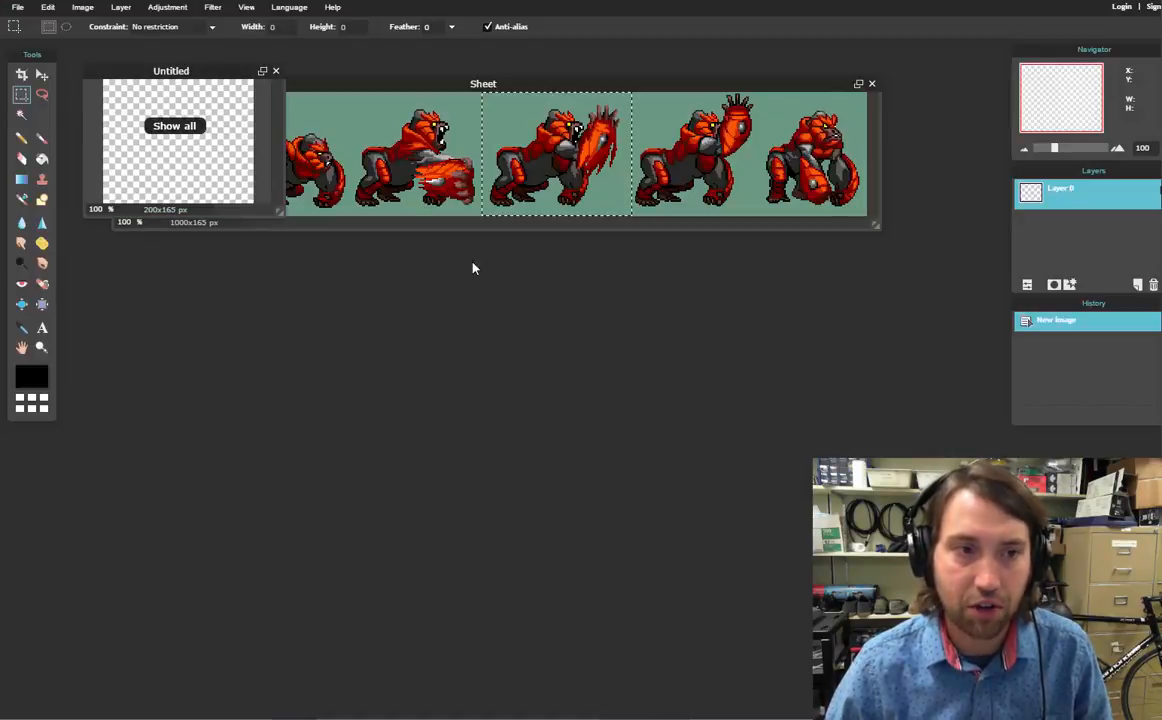
left_click_drag(182, 68, 418, 256)
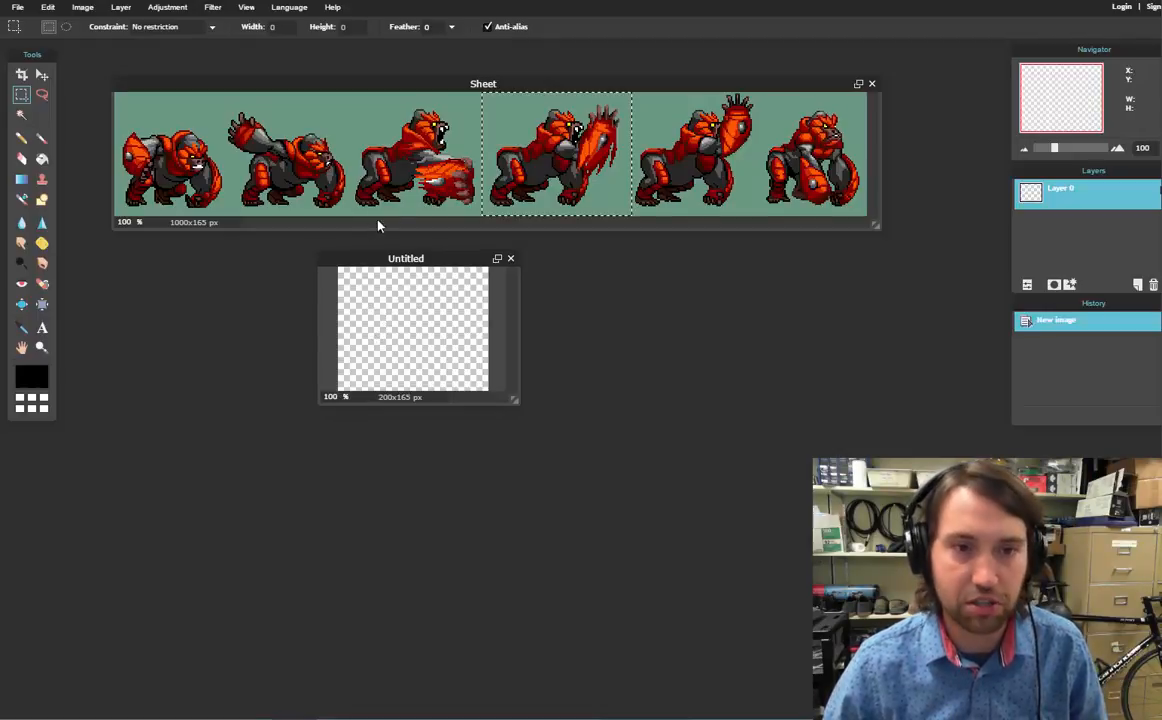
key("ctrl+v")
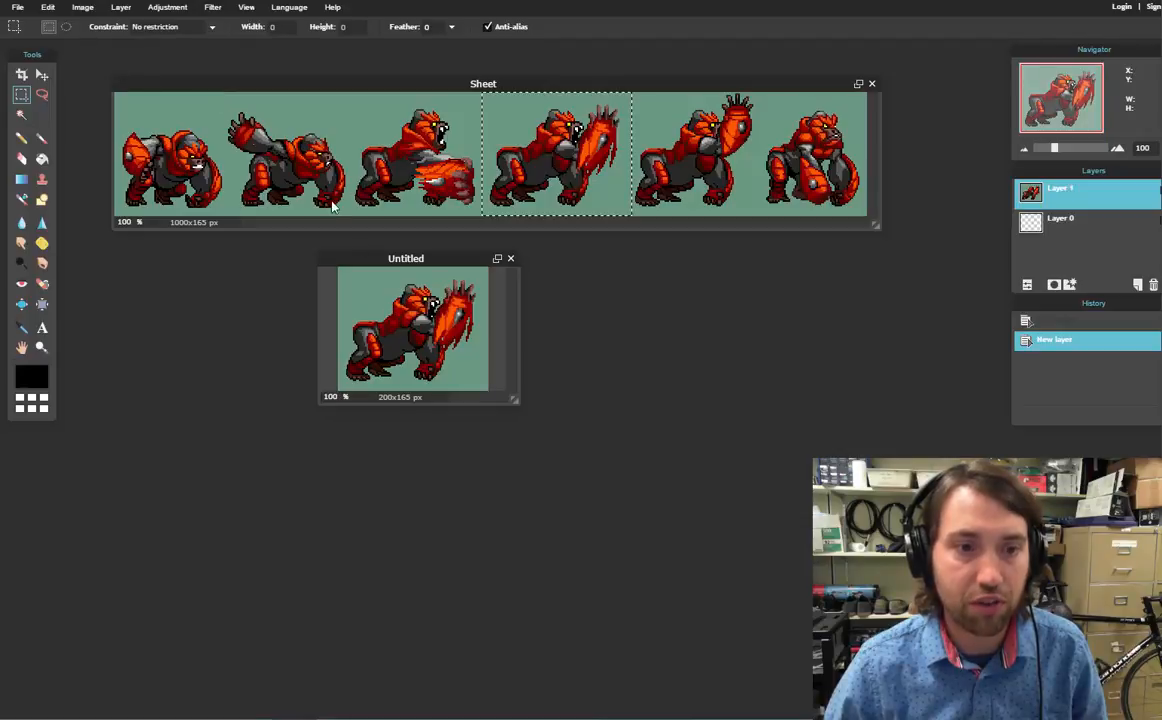
Select the green background with the Magic Wand, delete it, and deselect
left_click(47, 7)
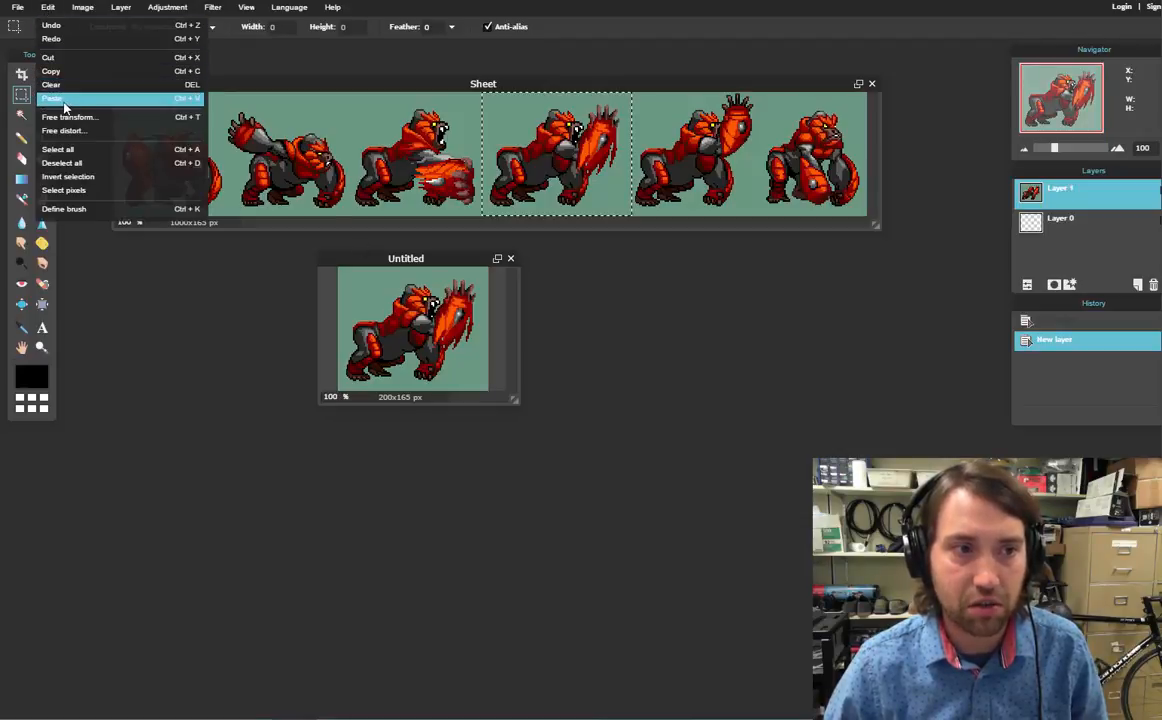
left_click(558, 14)
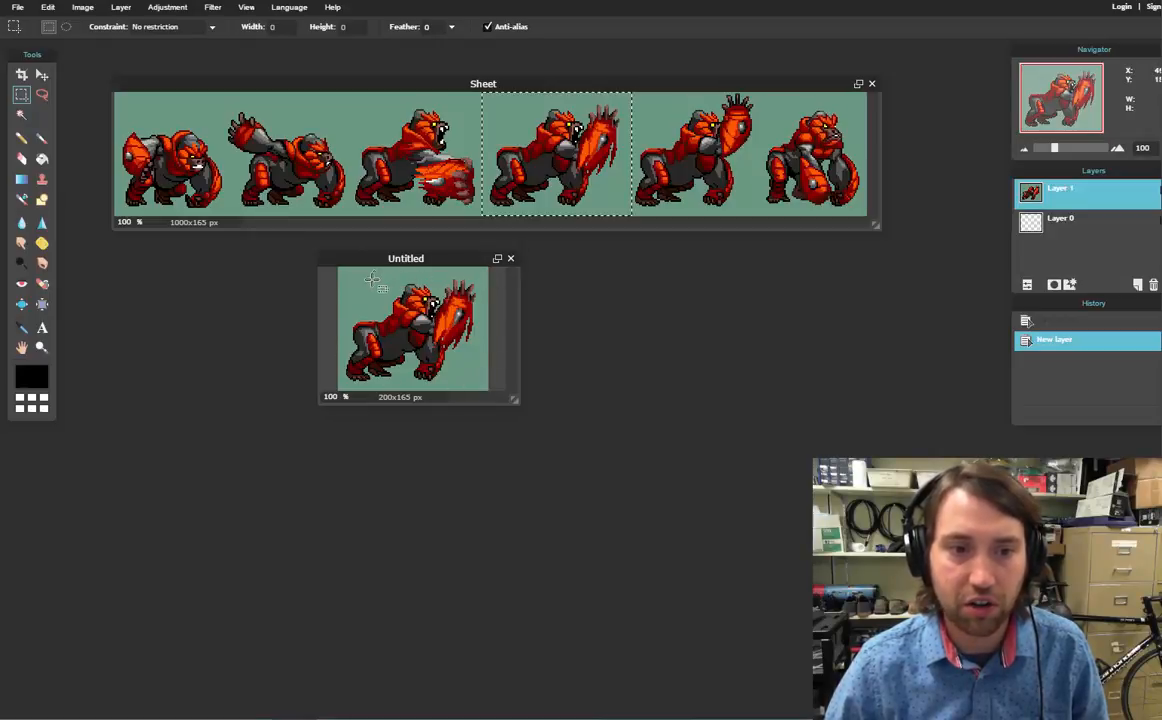
left_click(21, 116)
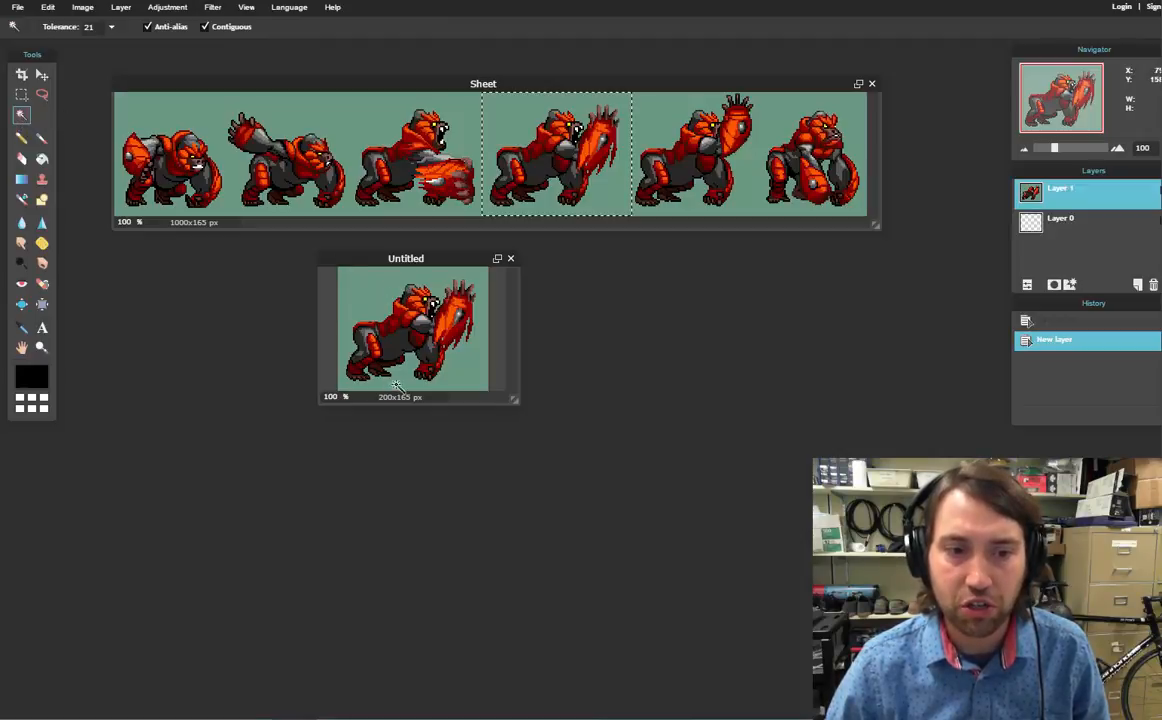
left_click(362, 289)
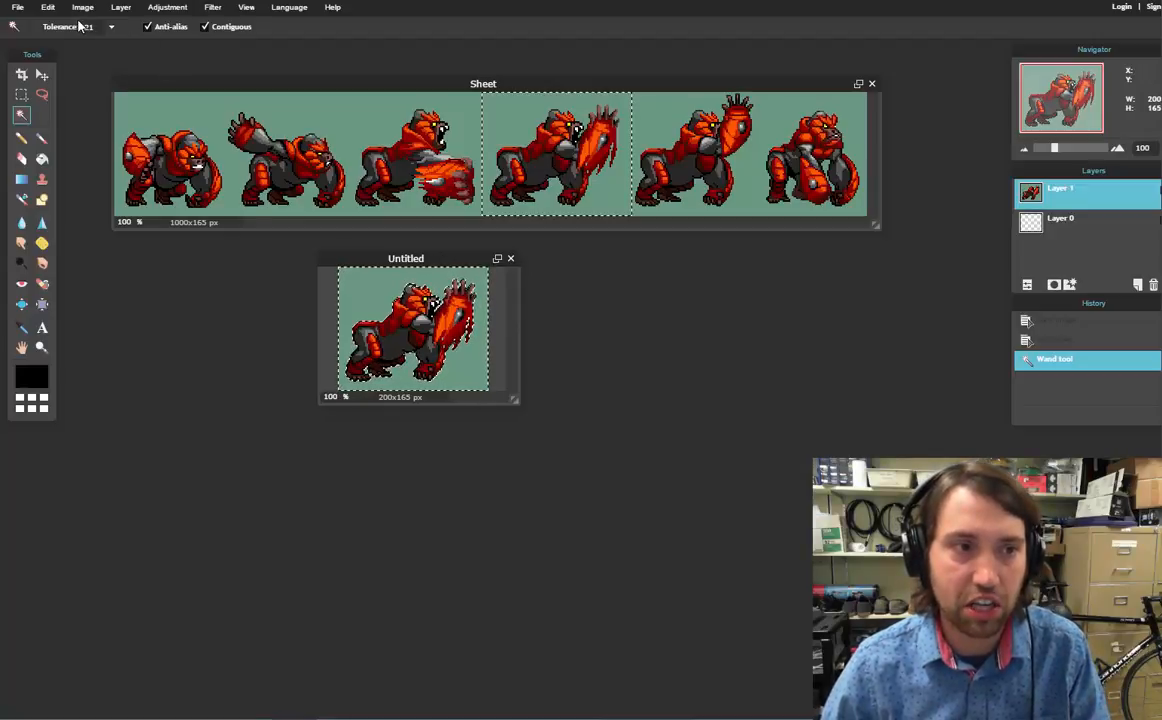
key("Delete")
left_click(47, 7)
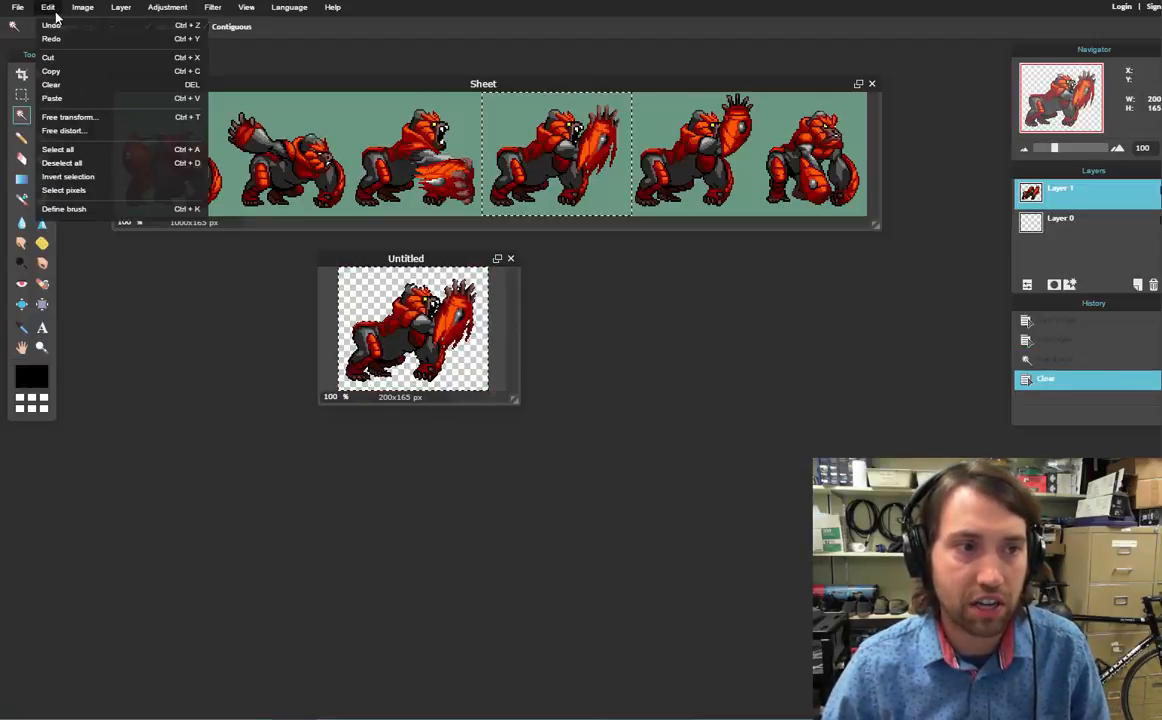
left_click(392, 13)
key("ctrl+d")
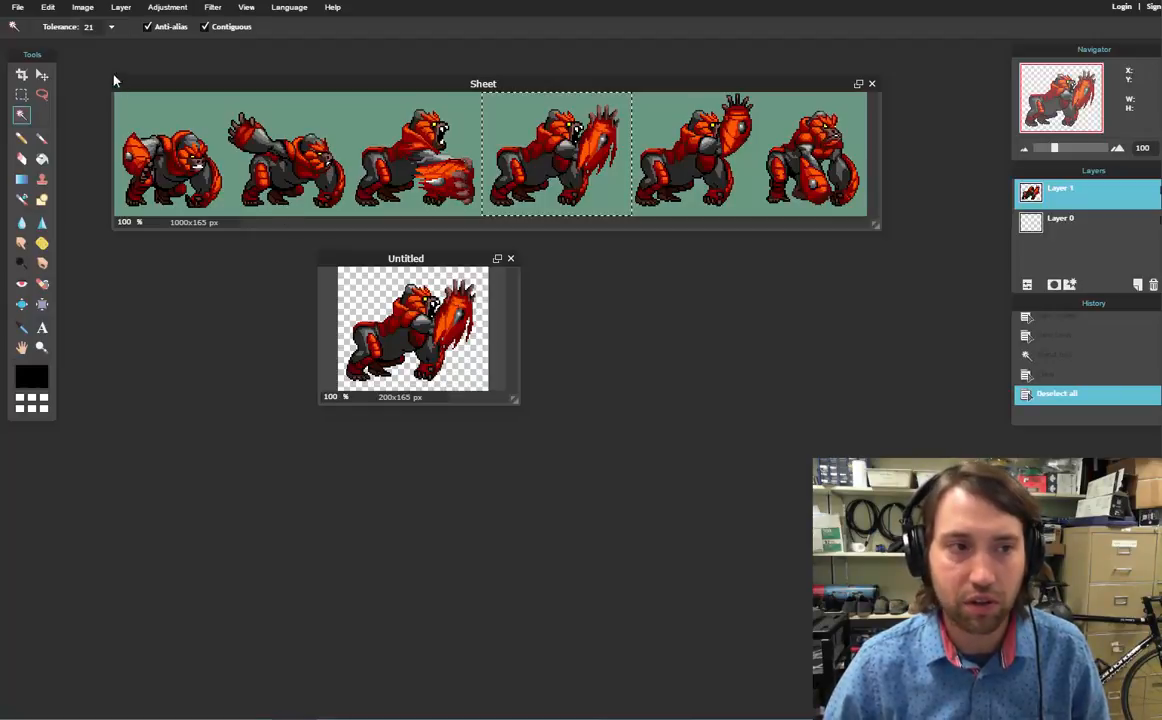
left_click(19, 8)
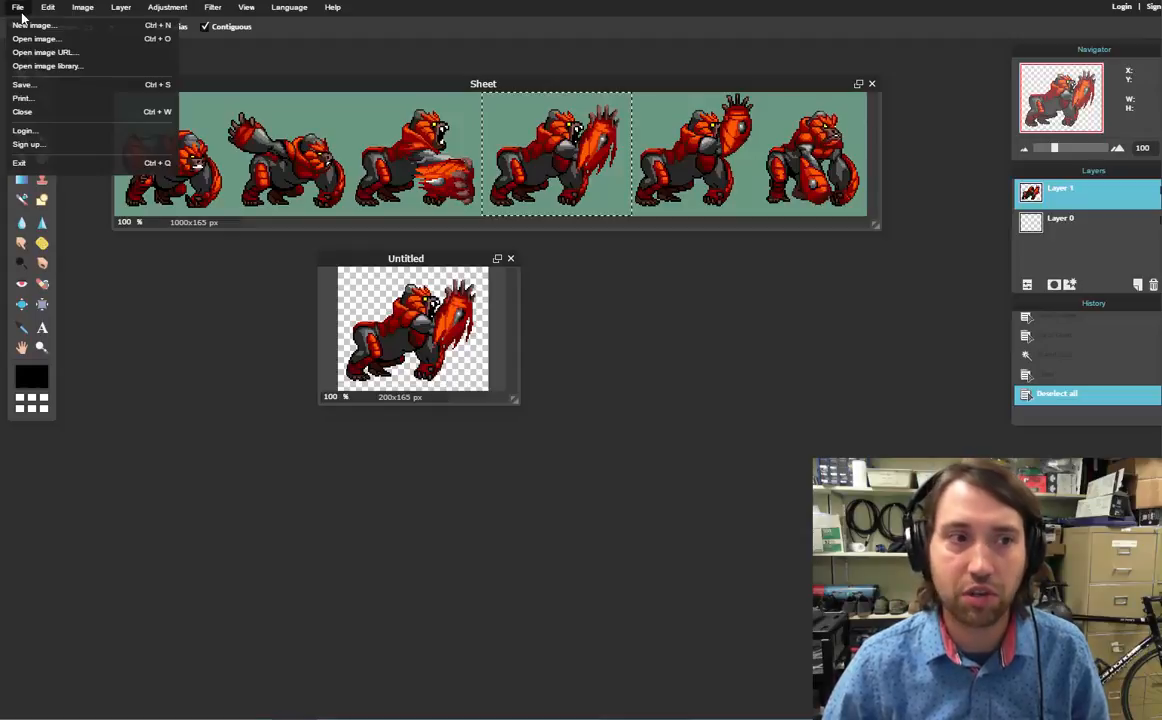
Save the frame as a transparent PNG, naming the file S4 in the sprites folder
left_click(22, 84)
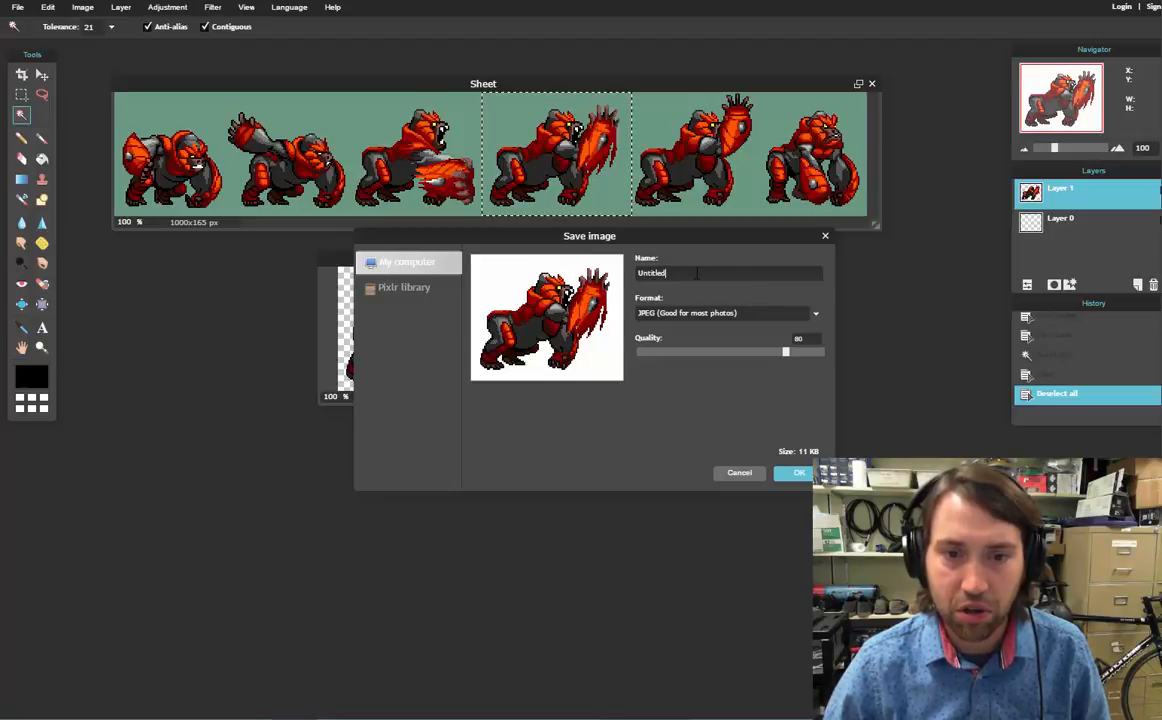
key("BackSpace")
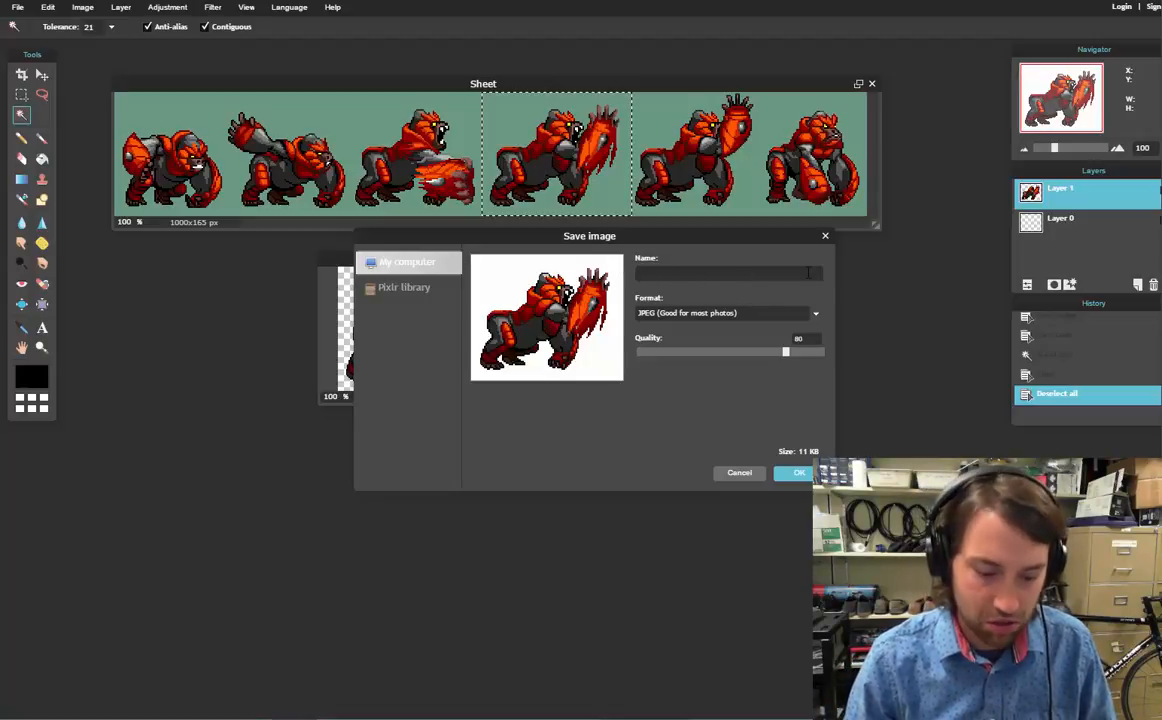
type("Sprite4")
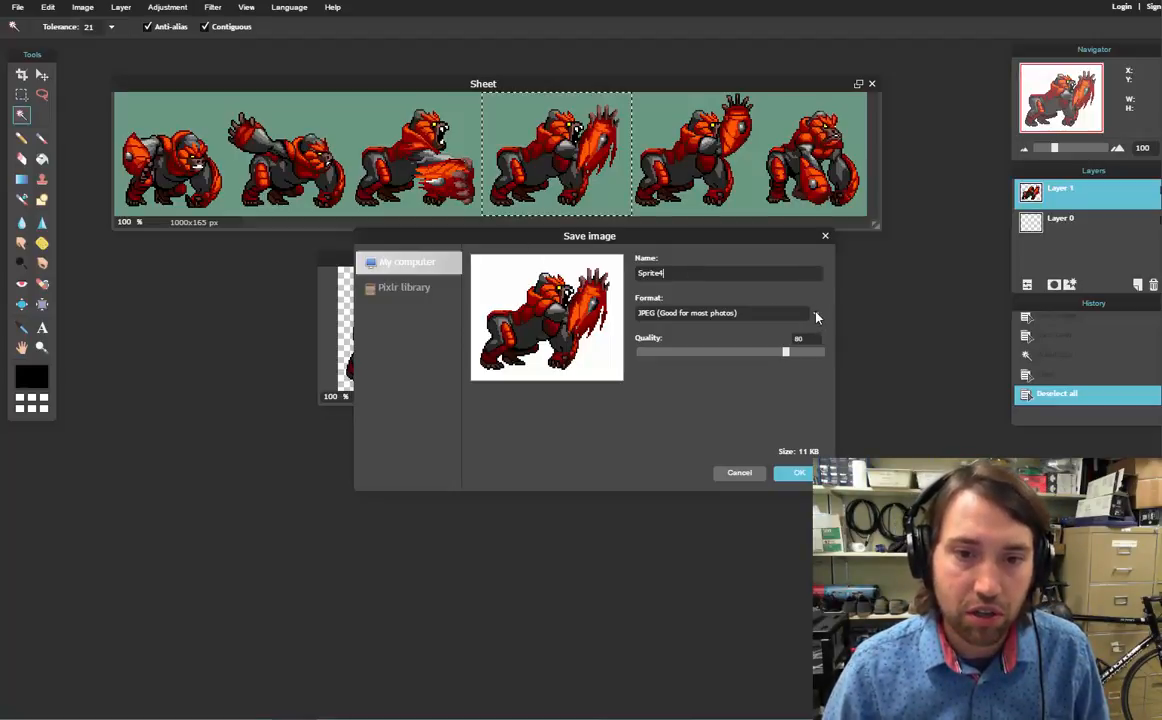
left_click(815, 317)
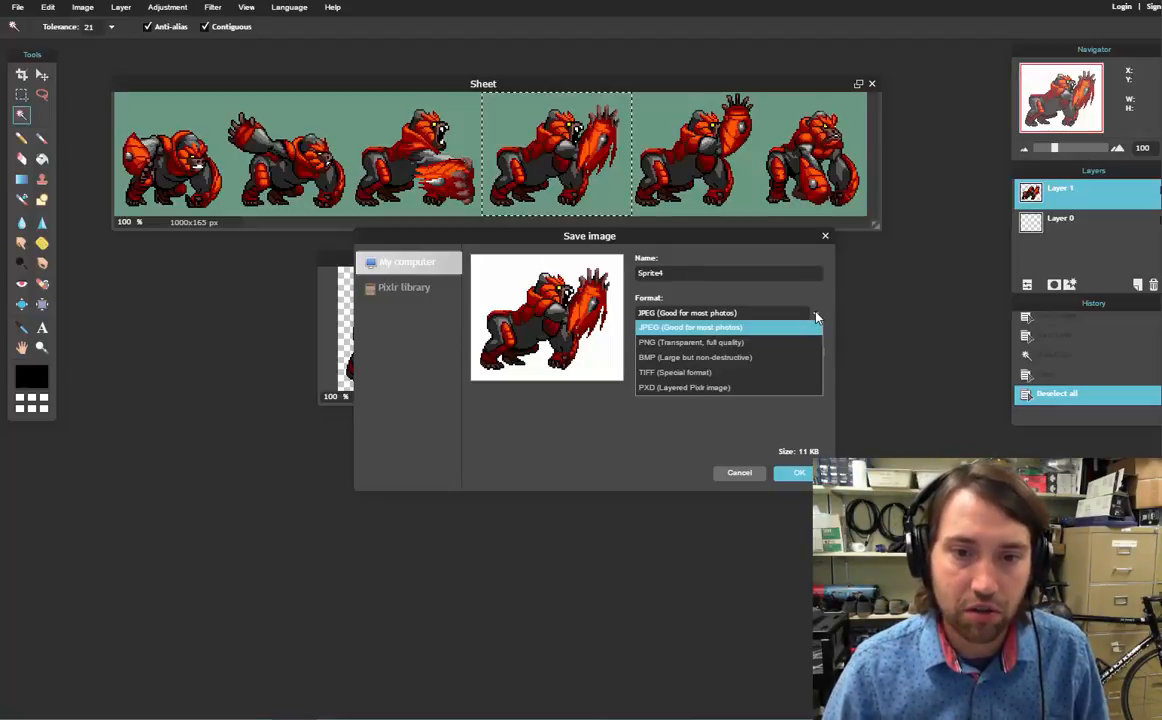
left_click(686, 344)
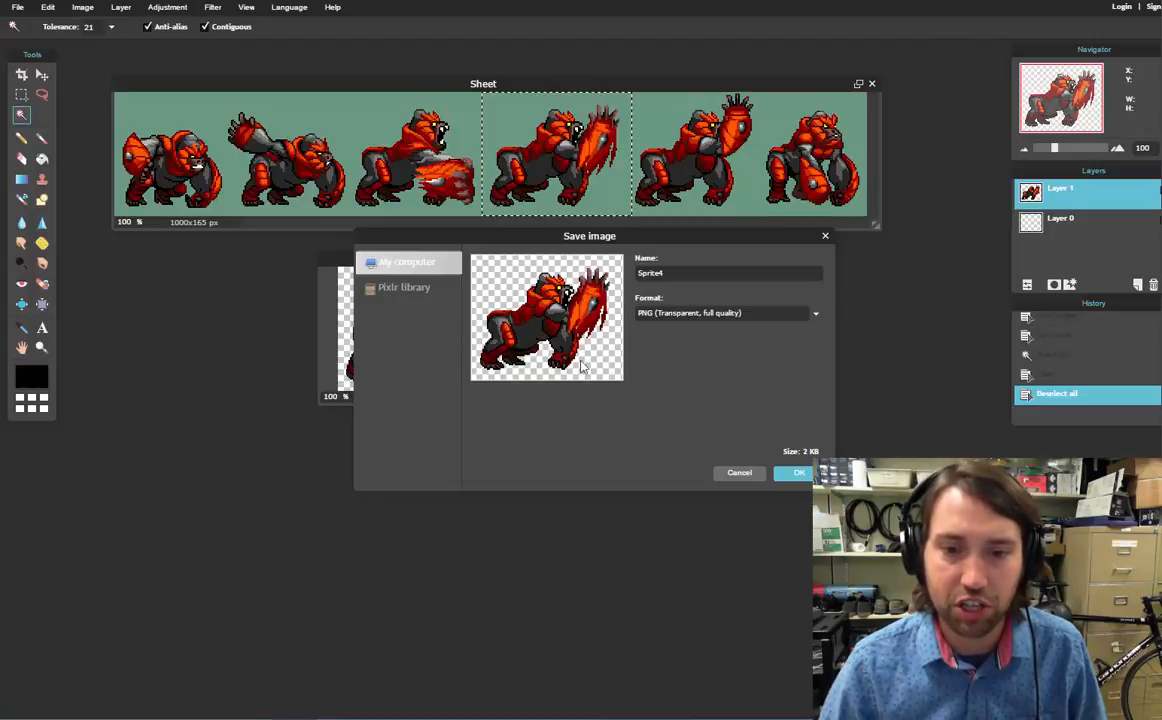
left_click(799, 471)
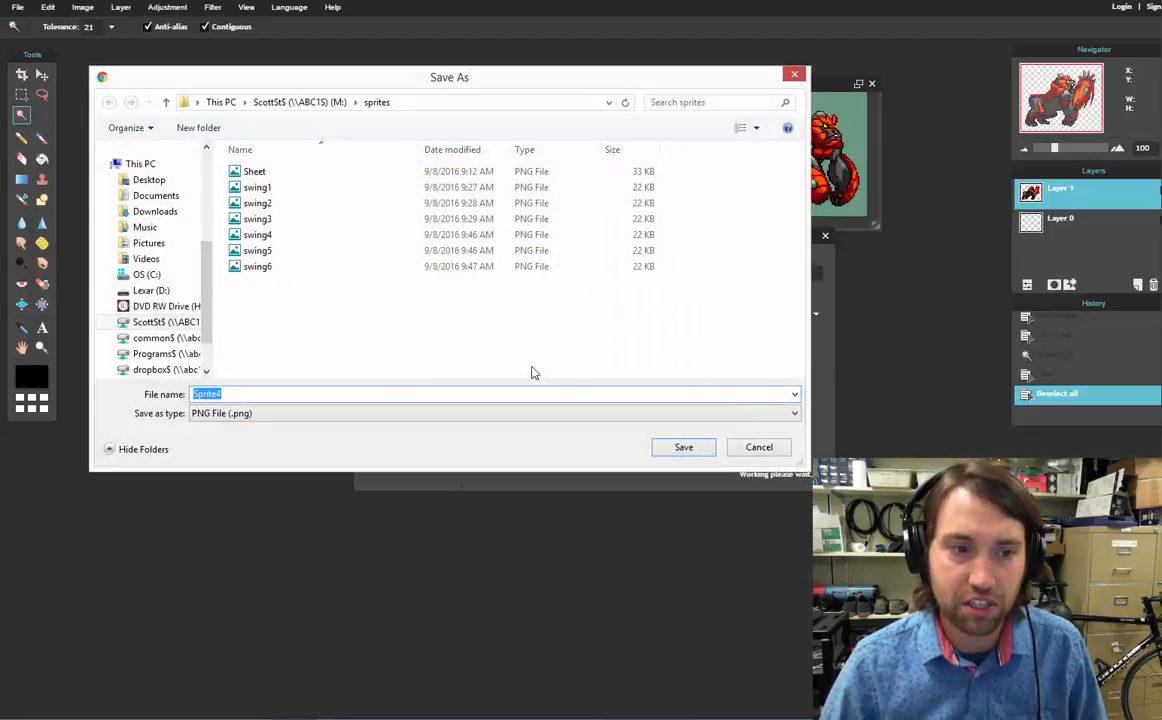
type("S4")
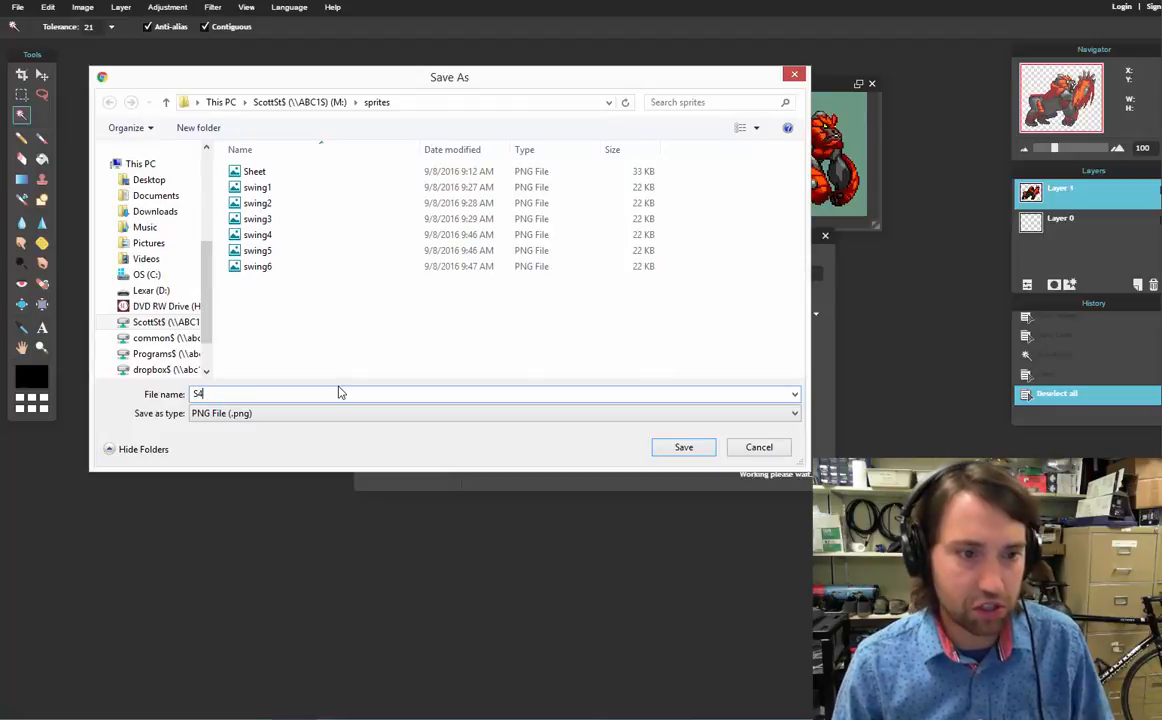
key("Return")
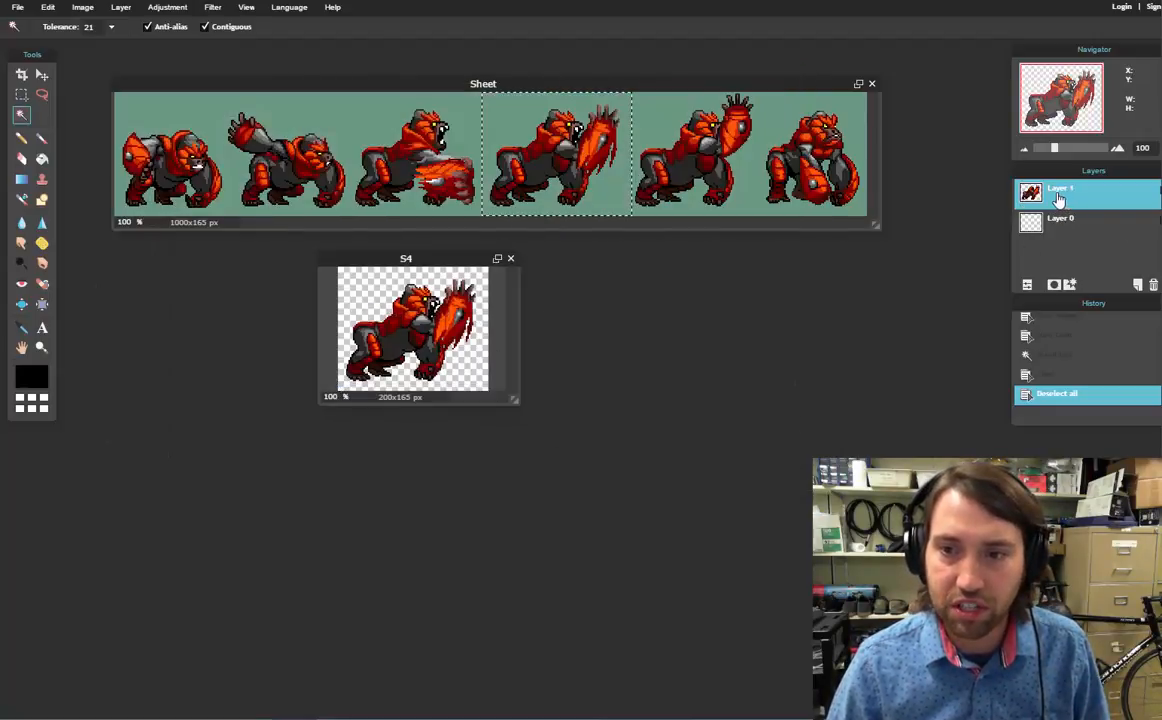
Delete S4's gorilla layer, then copy the sheet's first gorilla frame and paste it into S4
left_click_drag(1067, 203, 1152, 286)
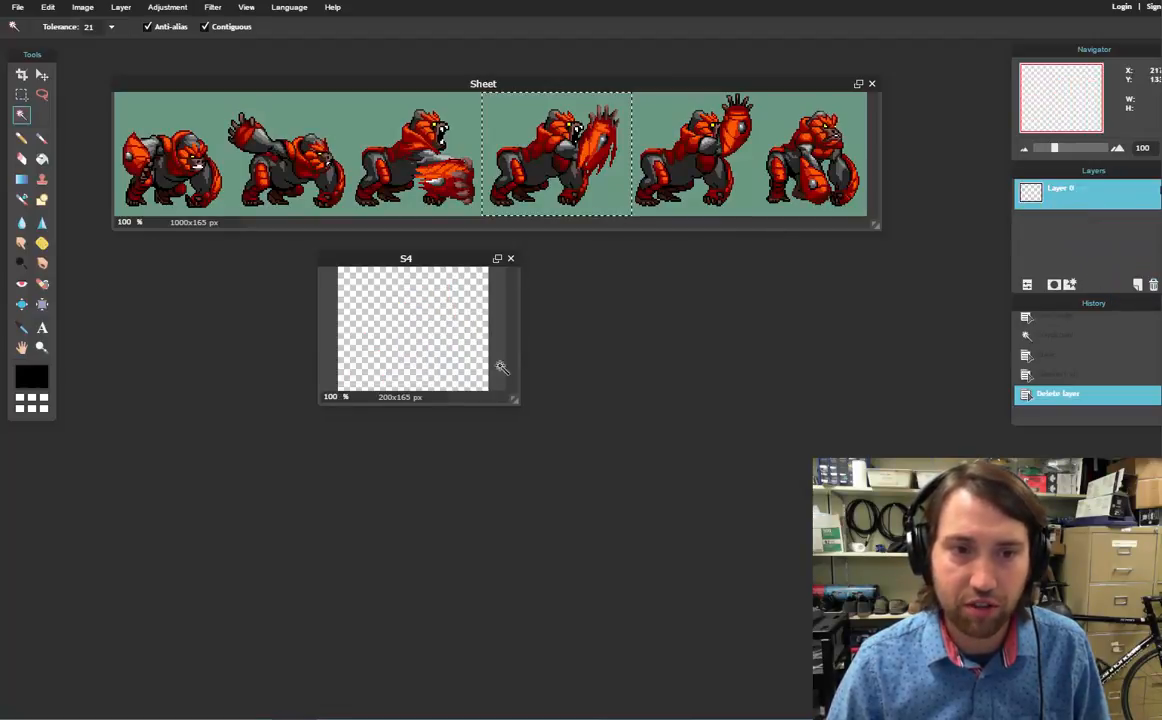
left_click(20, 95)
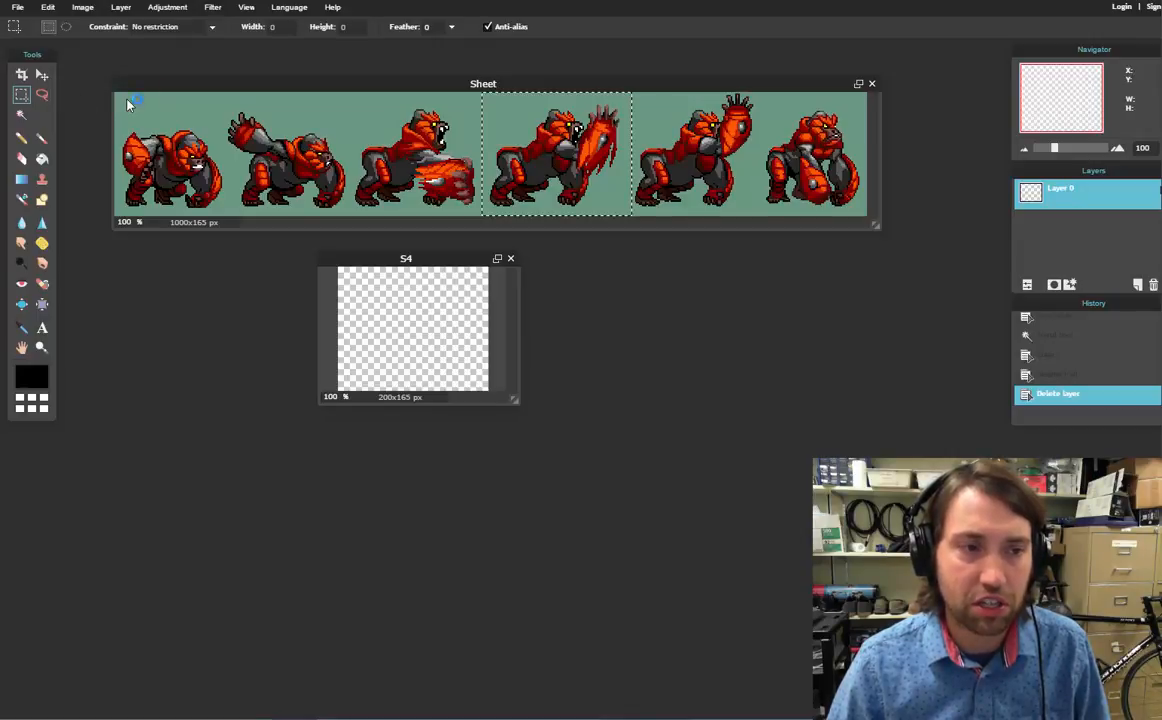
left_click(191, 167)
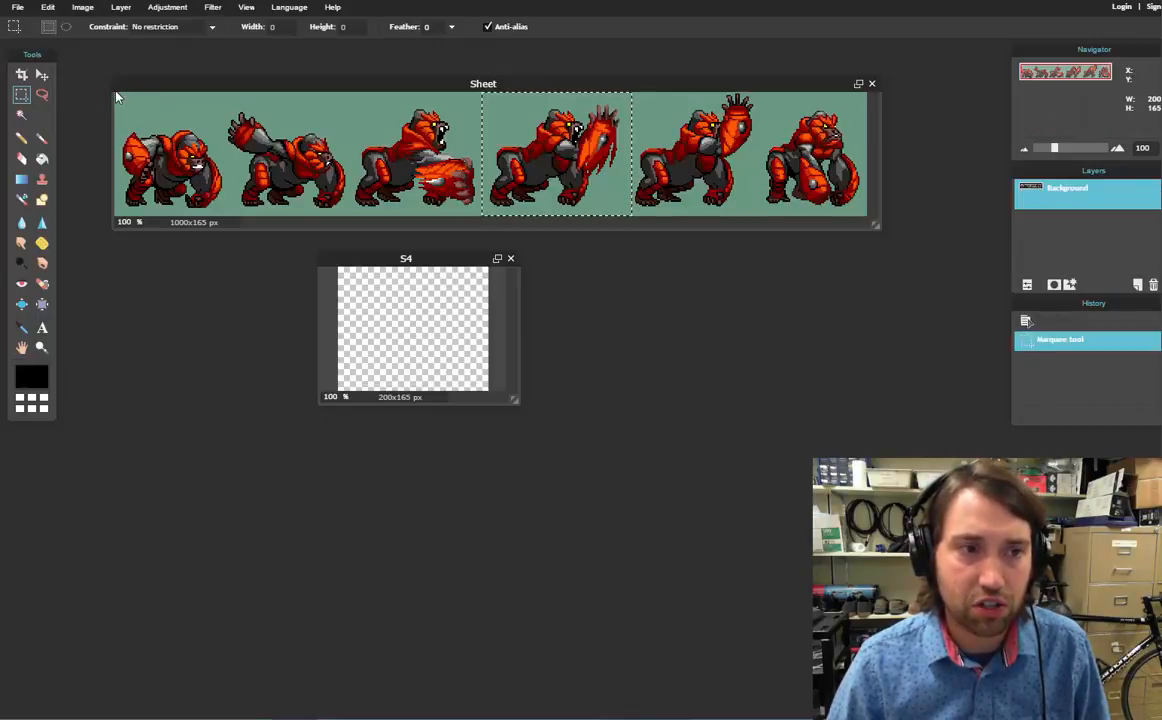
left_click_drag(115, 93, 228, 228)
key("ctrl+c")
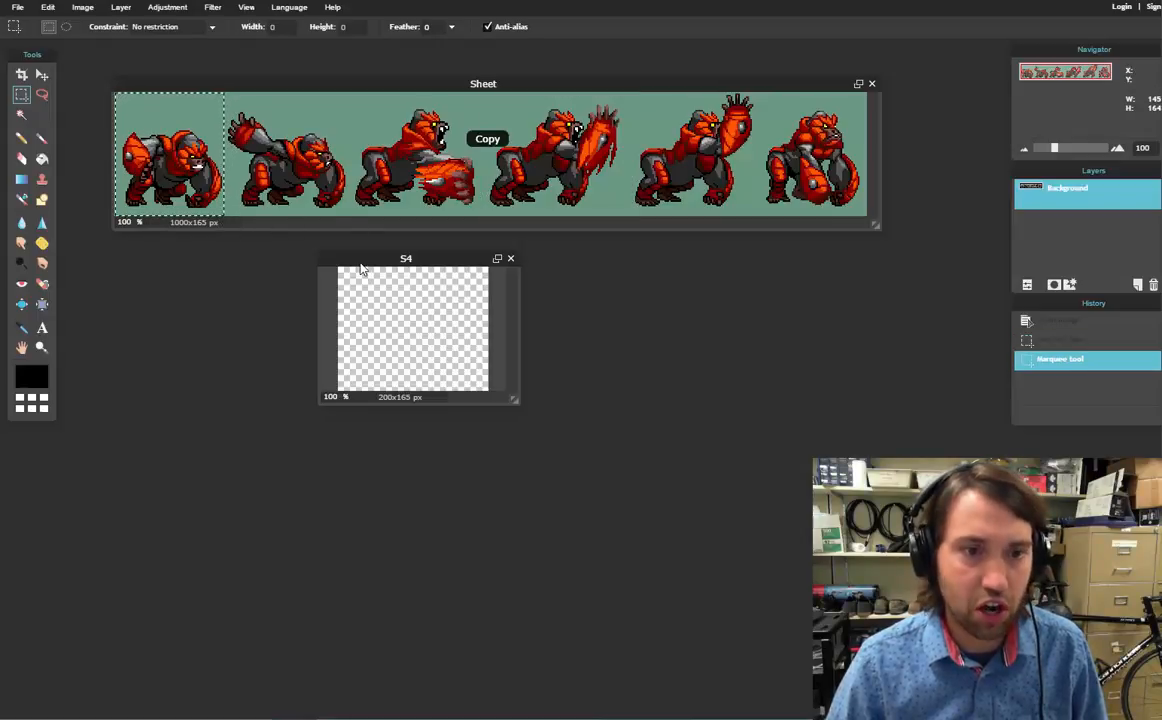
left_click(430, 258)
key("ctrl+v")
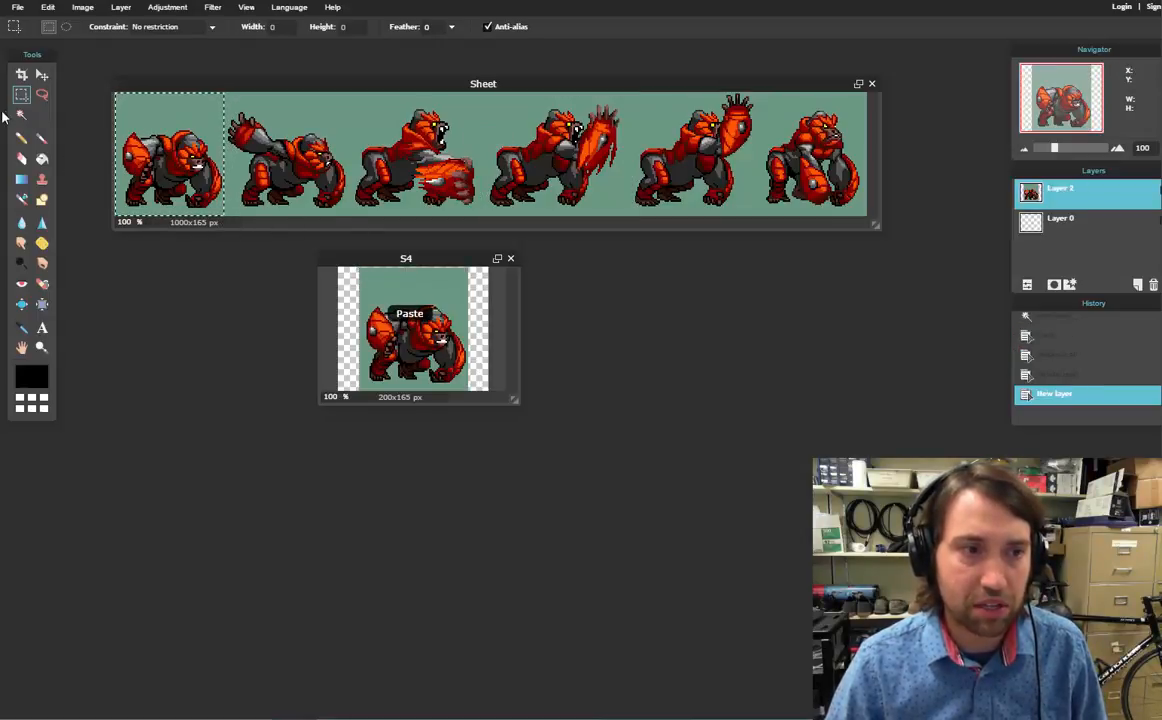
Magic-wand the green background in S4 at tolerance 15, delete it, and deselect
left_click(21, 114)
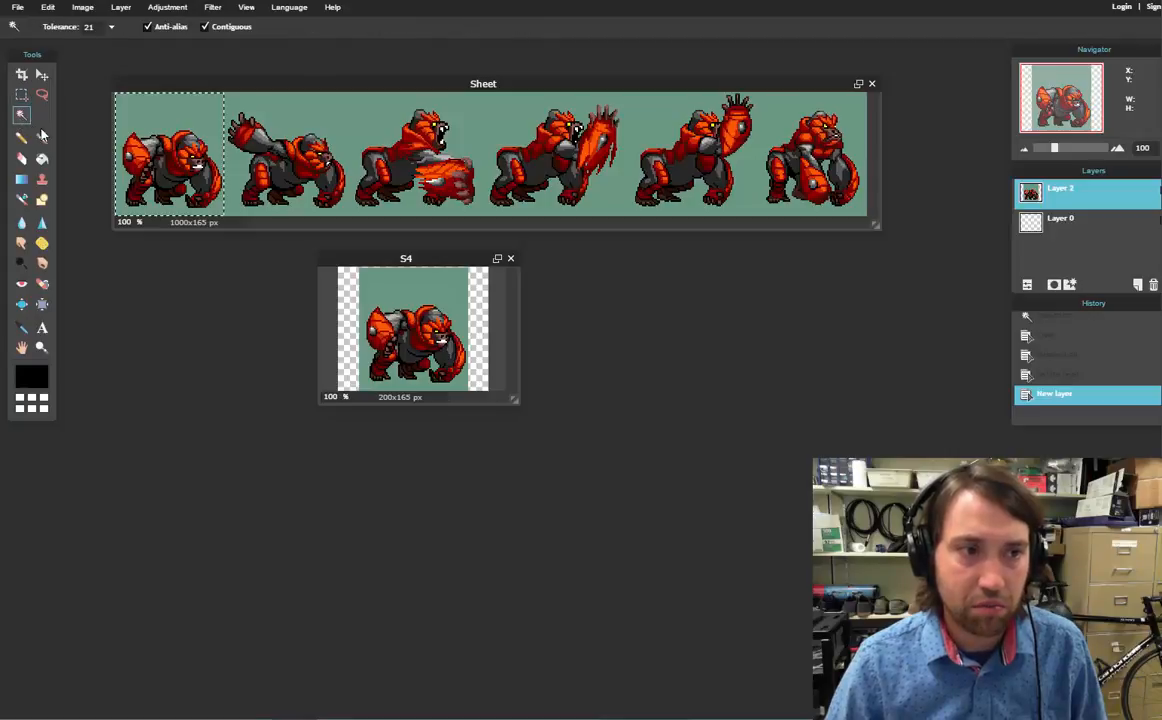
left_click(414, 289)
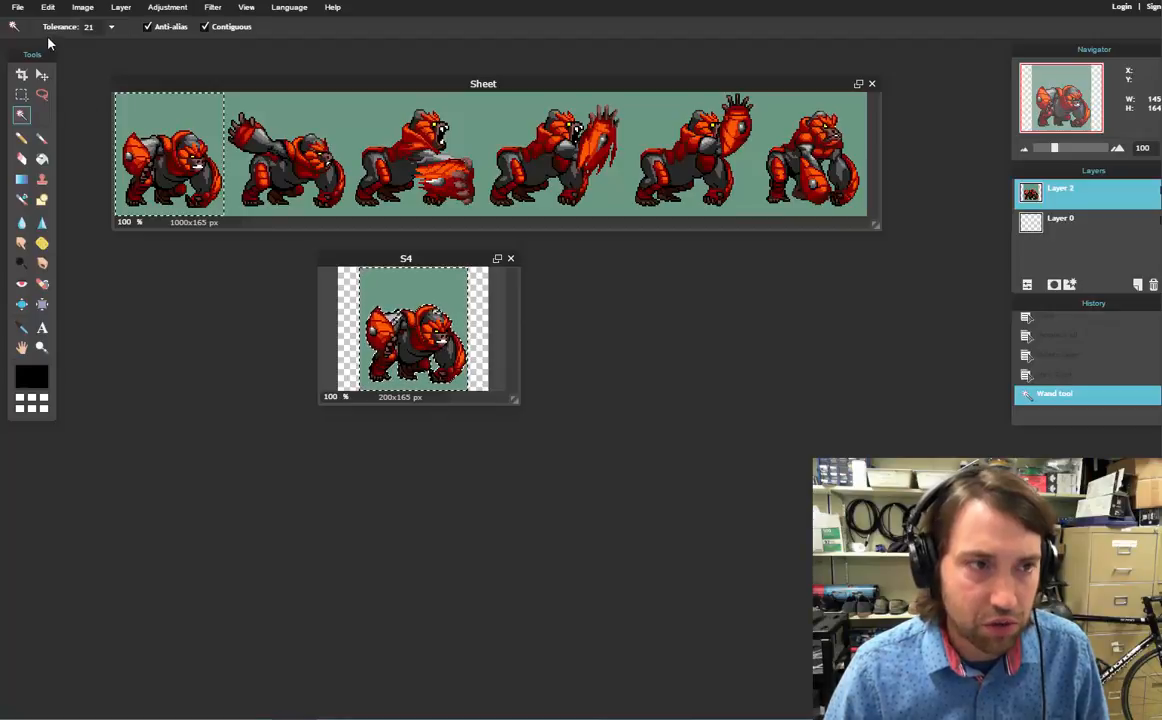
left_click(91, 27)
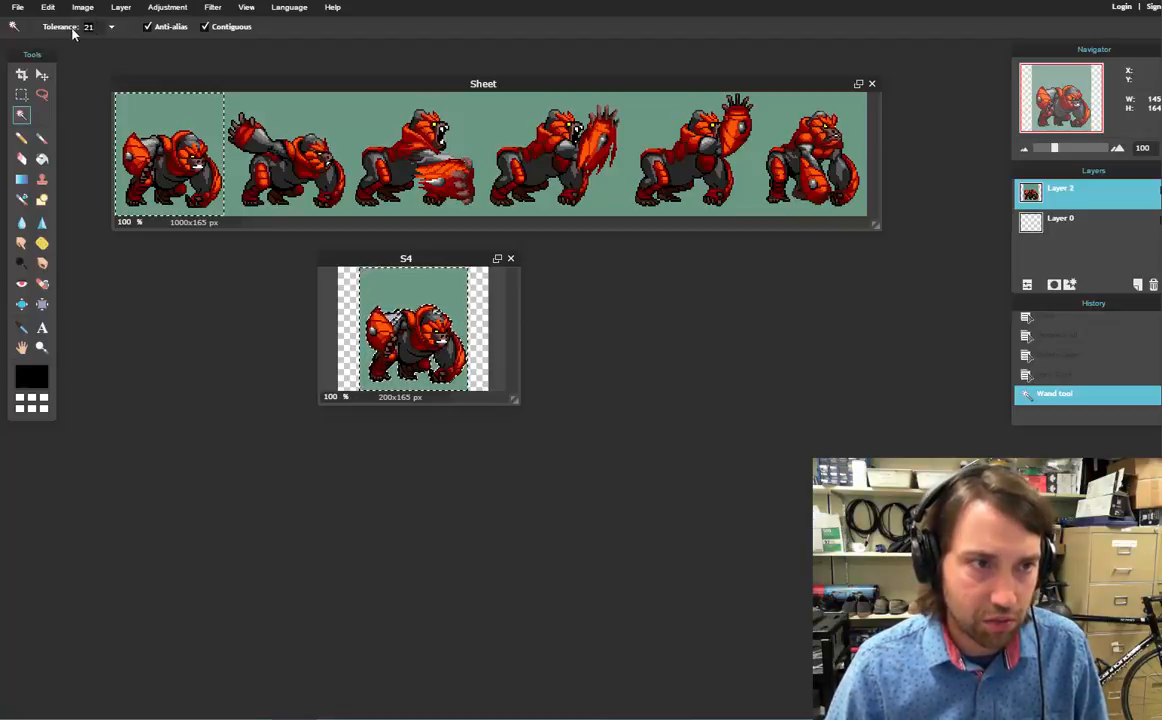
key("BackSpace")
key("BackSpace")
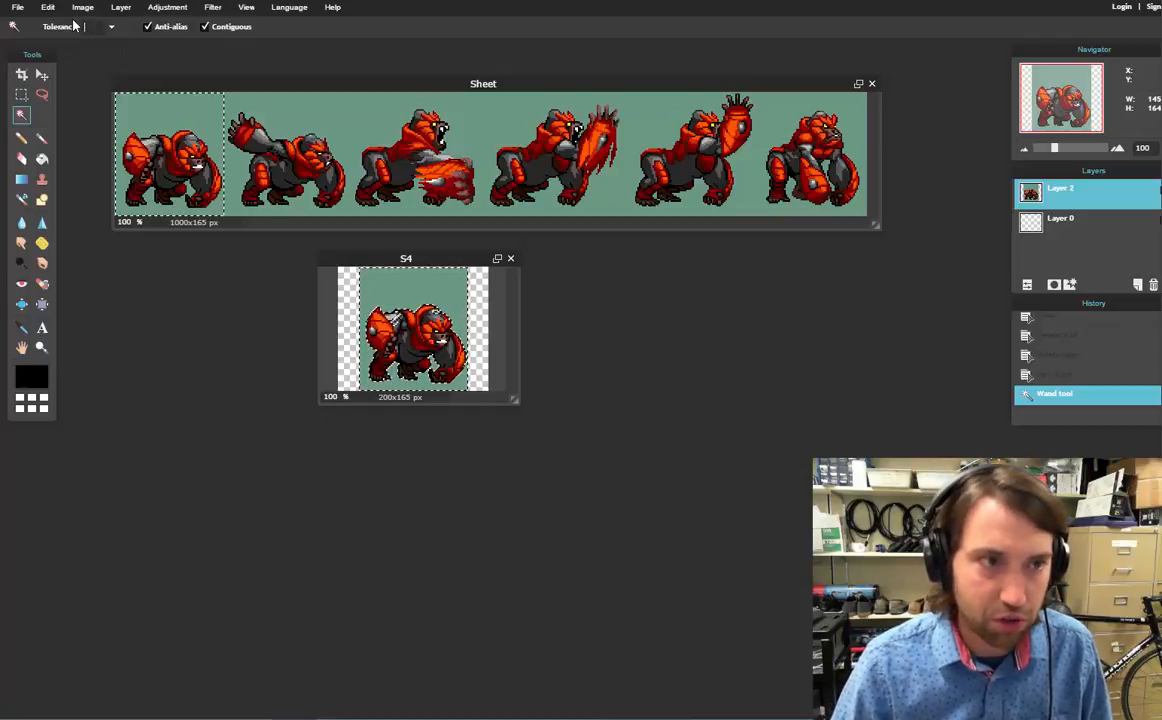
type("1")
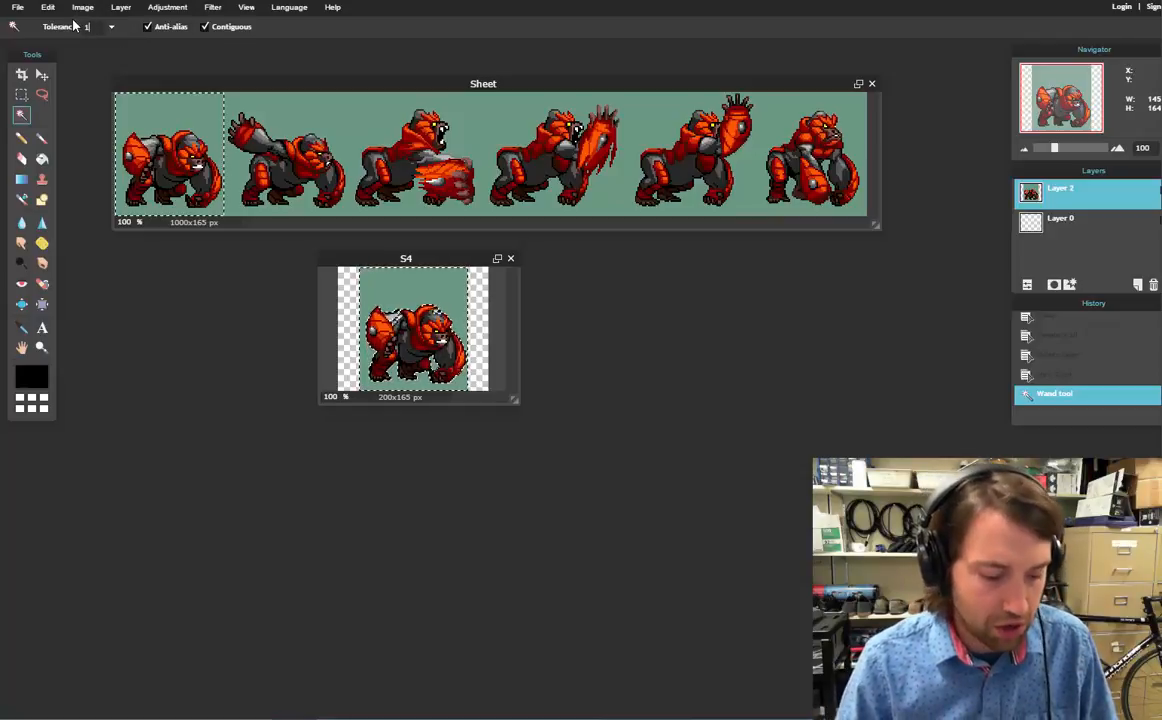
type("5")
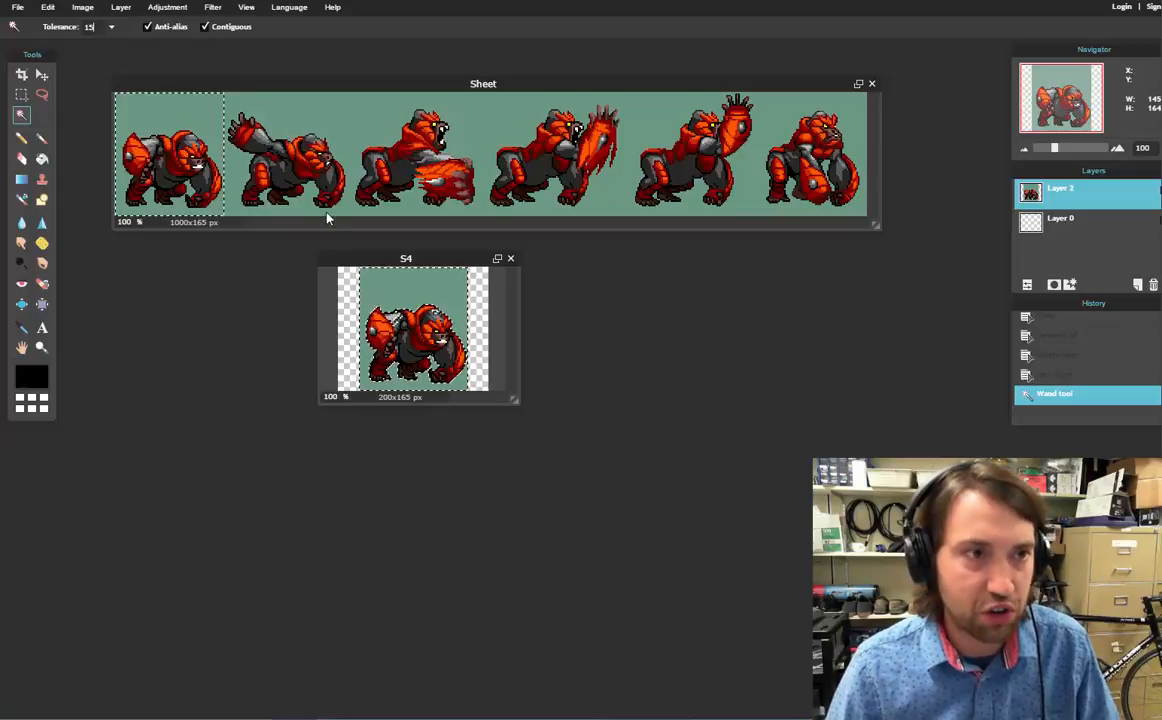
left_click(349, 287)
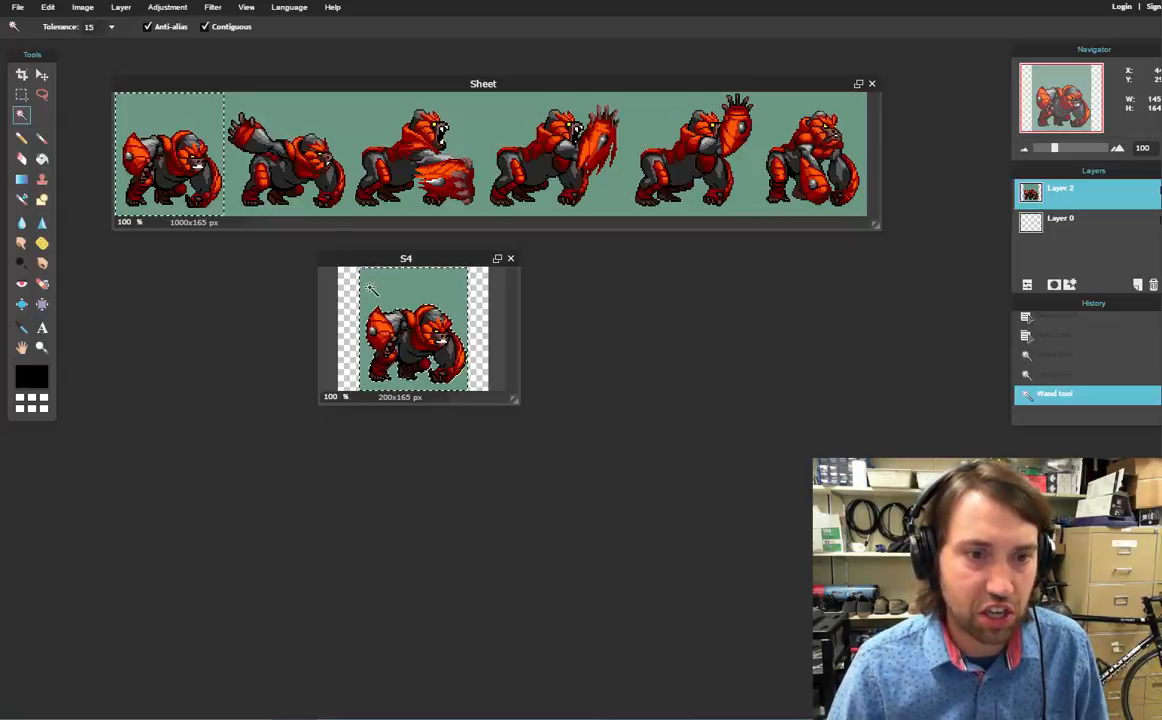
left_click(372, 291)
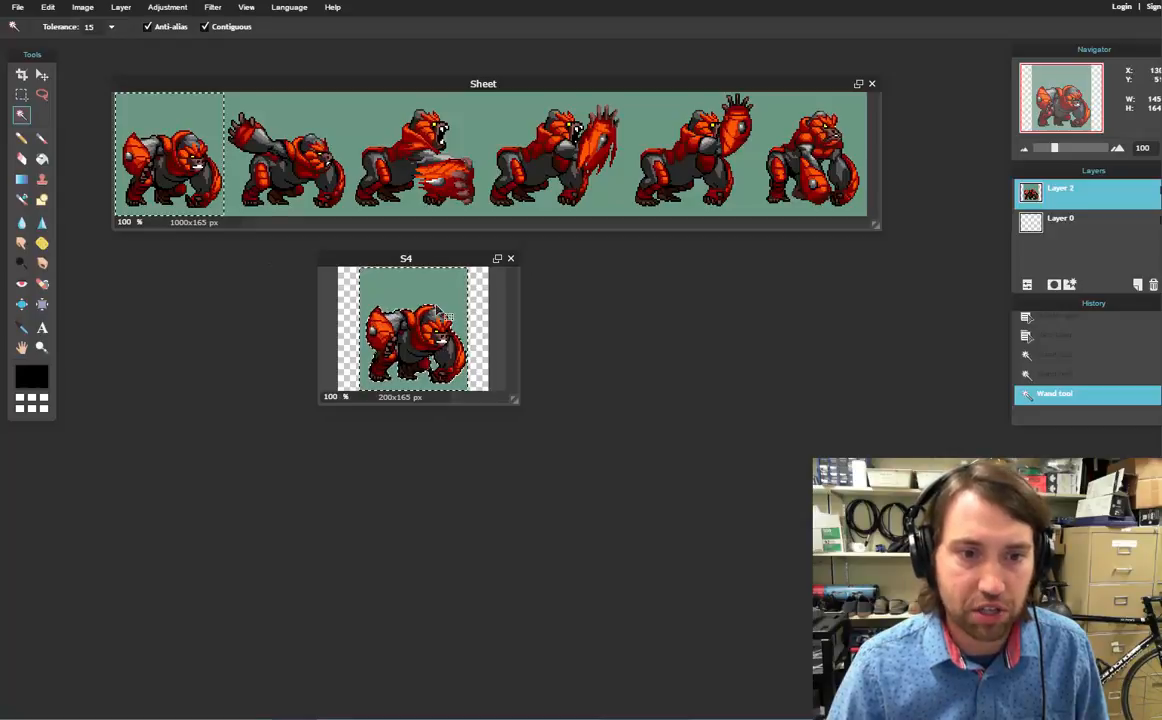
key("Delete")
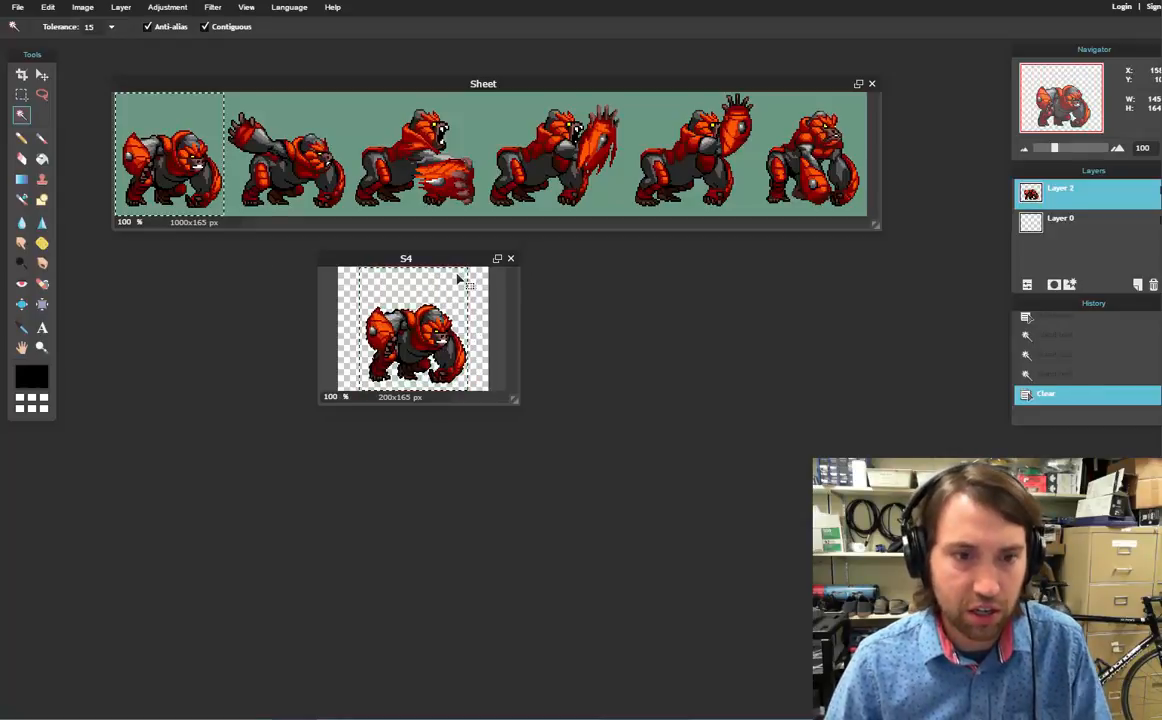
key("ctrl+d")
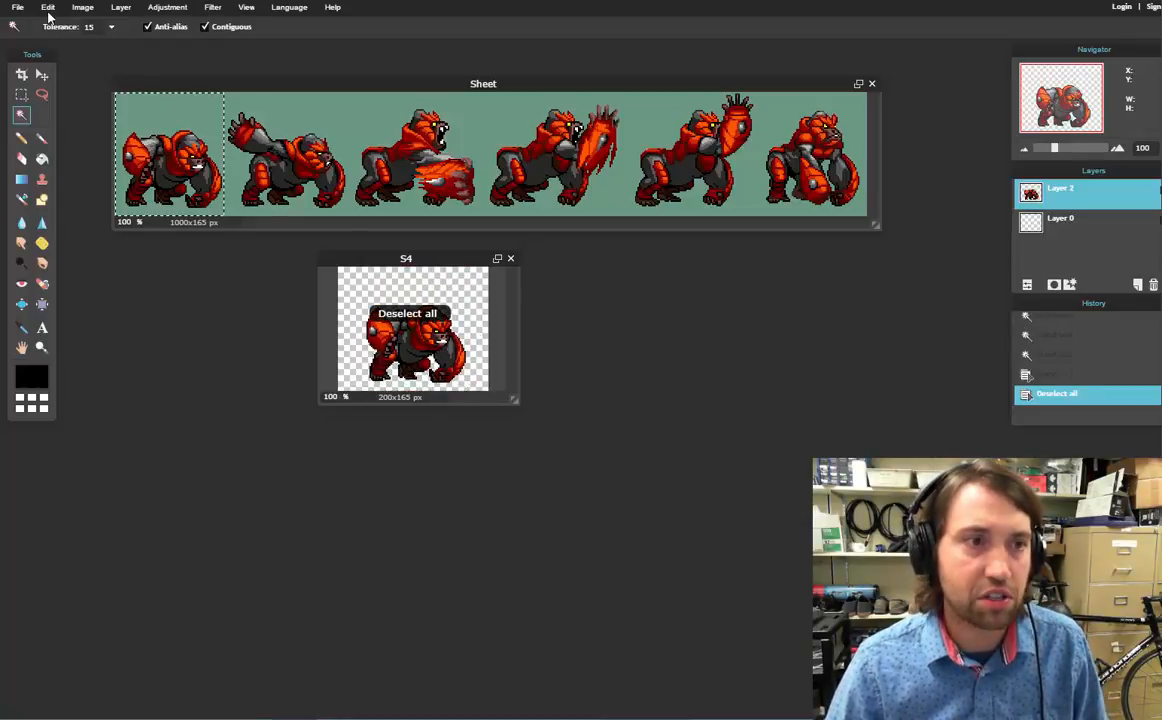
Save the cleaned first frame as a full-quality transparent PNG named S1
left_click(18, 7)
left_click(44, 80)
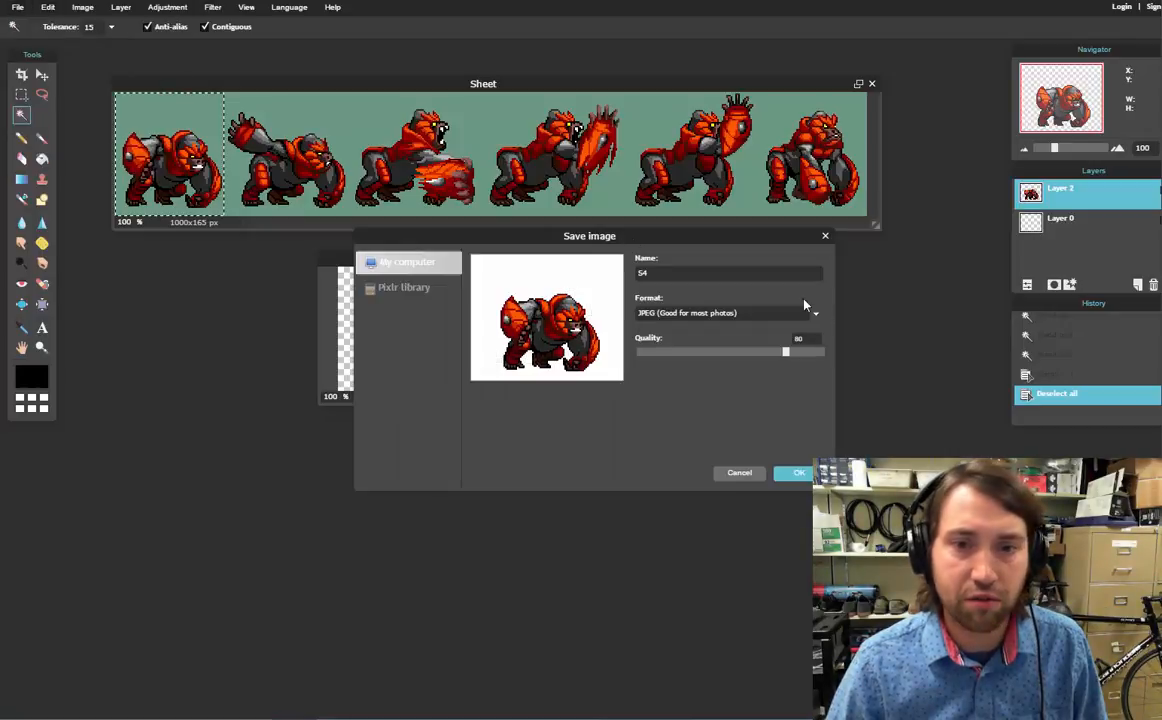
left_click(815, 312)
left_click(750, 340)
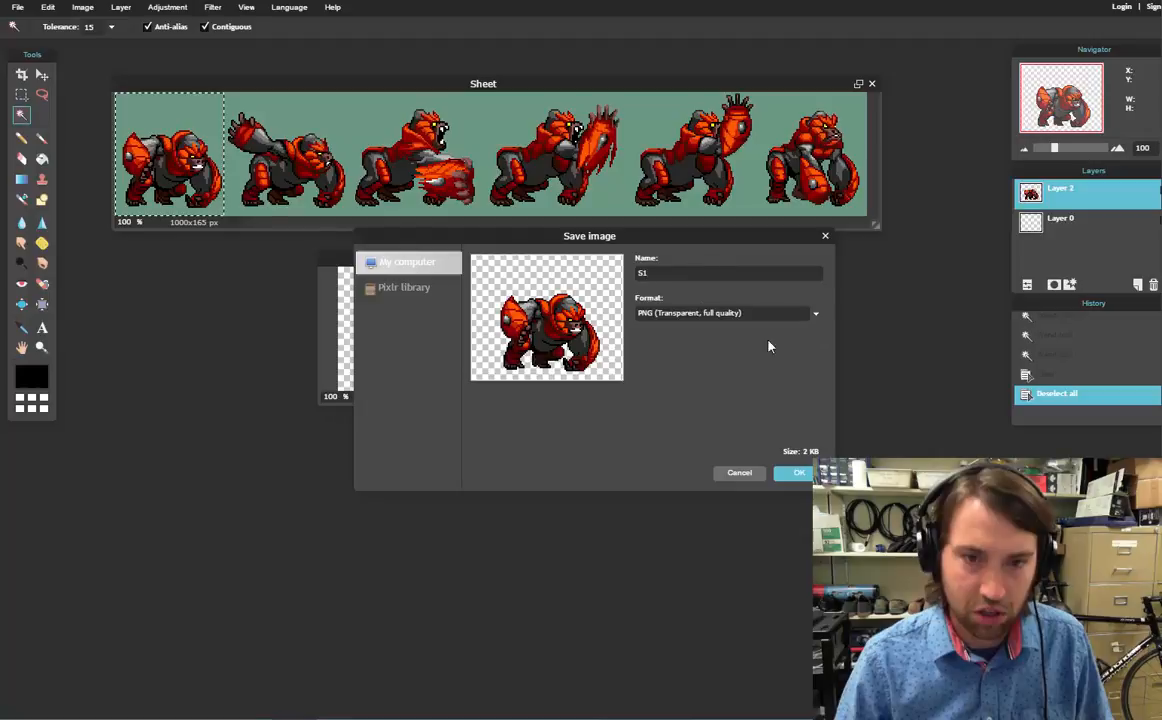
left_click(808, 477)
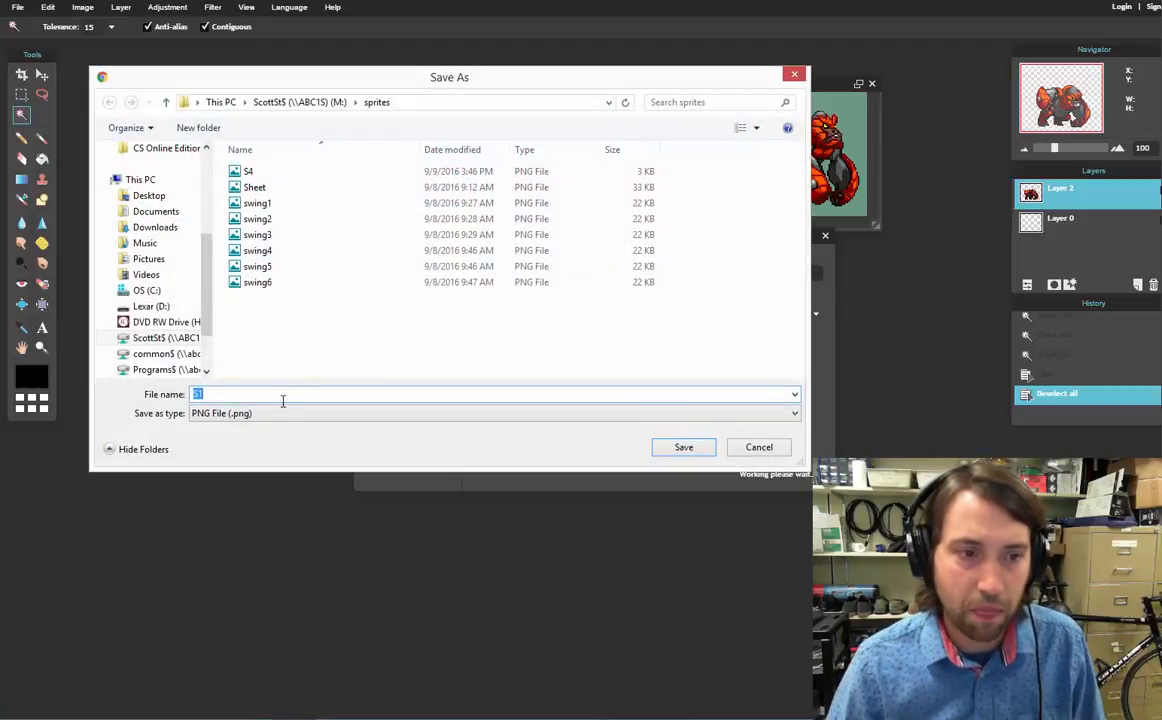
left_click(681, 449)
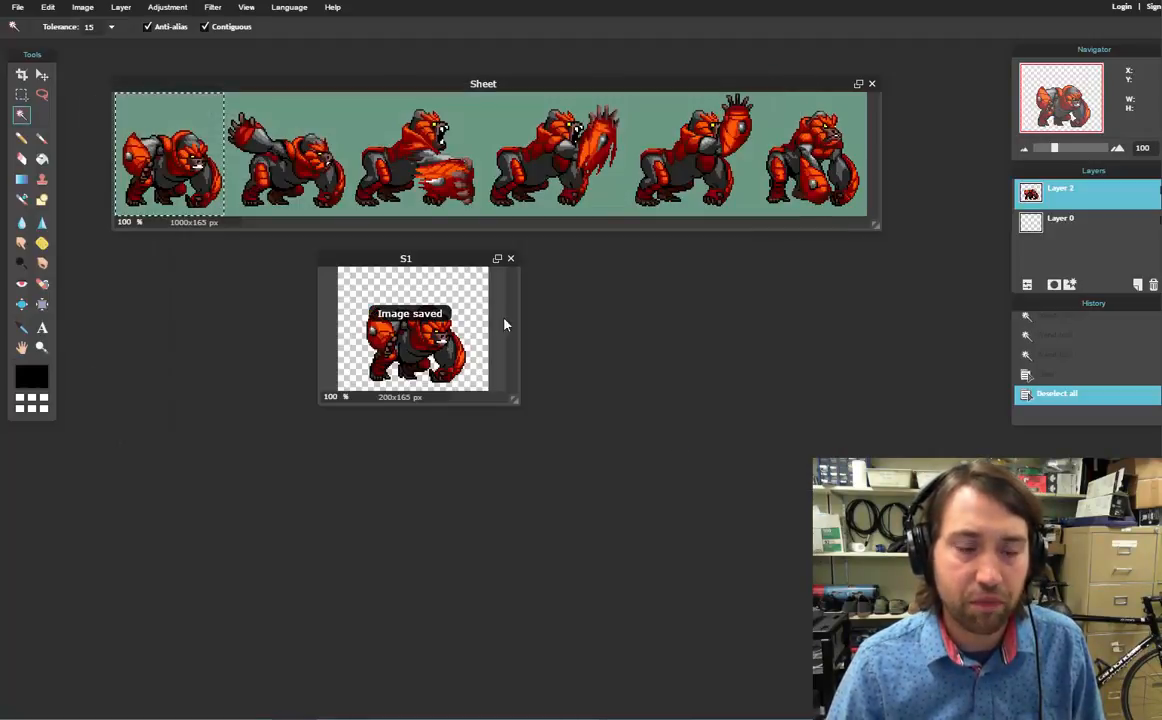